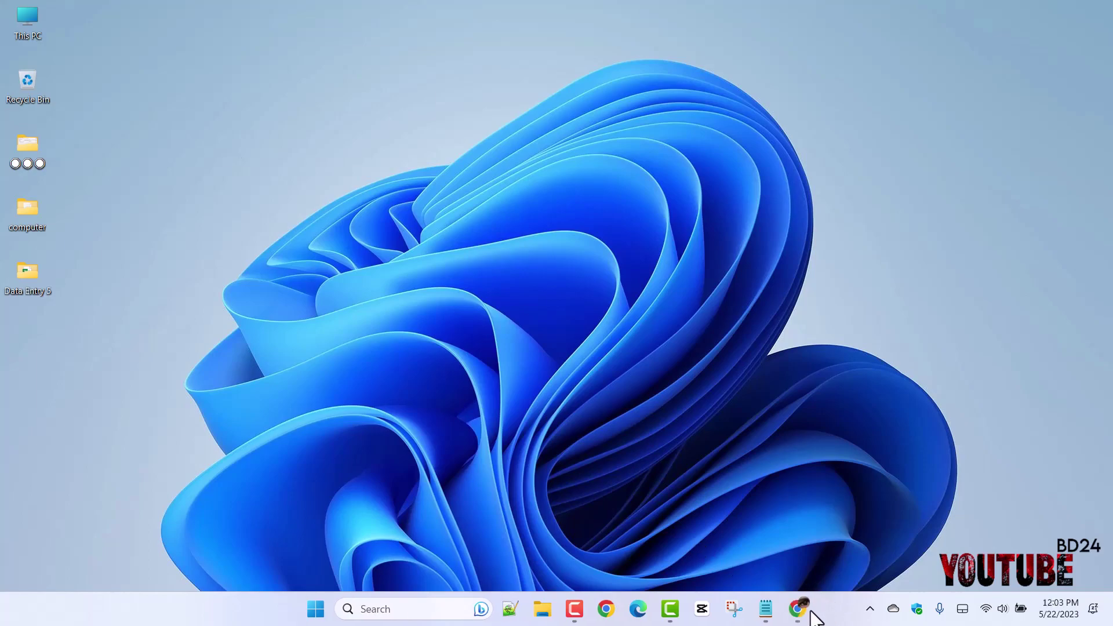
In Google Chrome, search Google for "pdf to excel" and open Adobe Acrobat's online PDF to Excel converter
{"action": "mouse_move", "coordinate": [797, 612]}
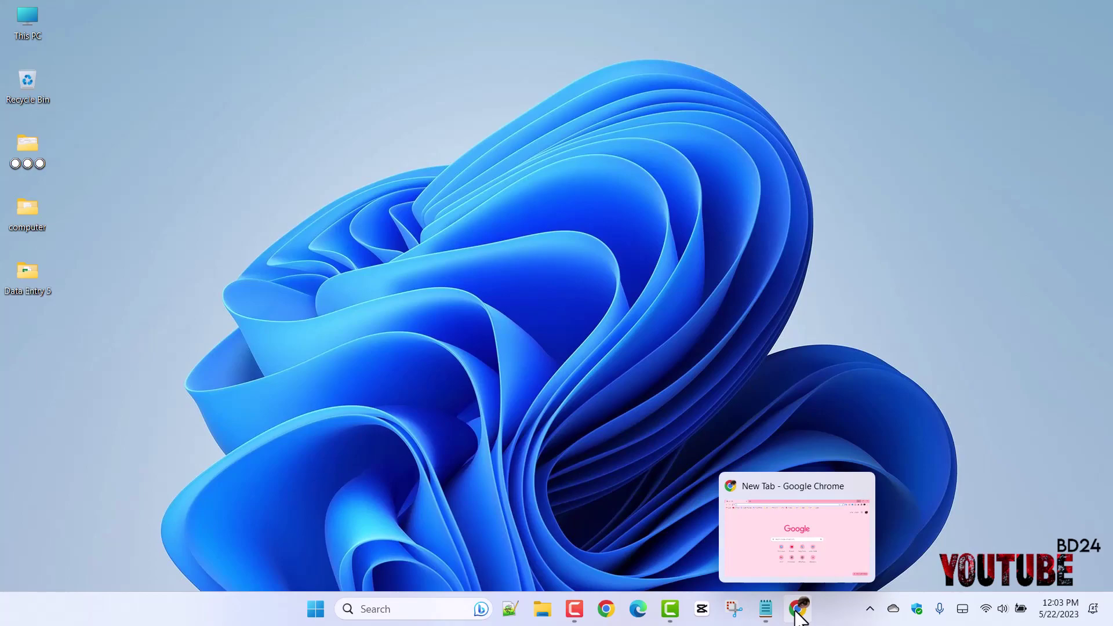
{"action": "left_click", "coordinate": [799, 612]}
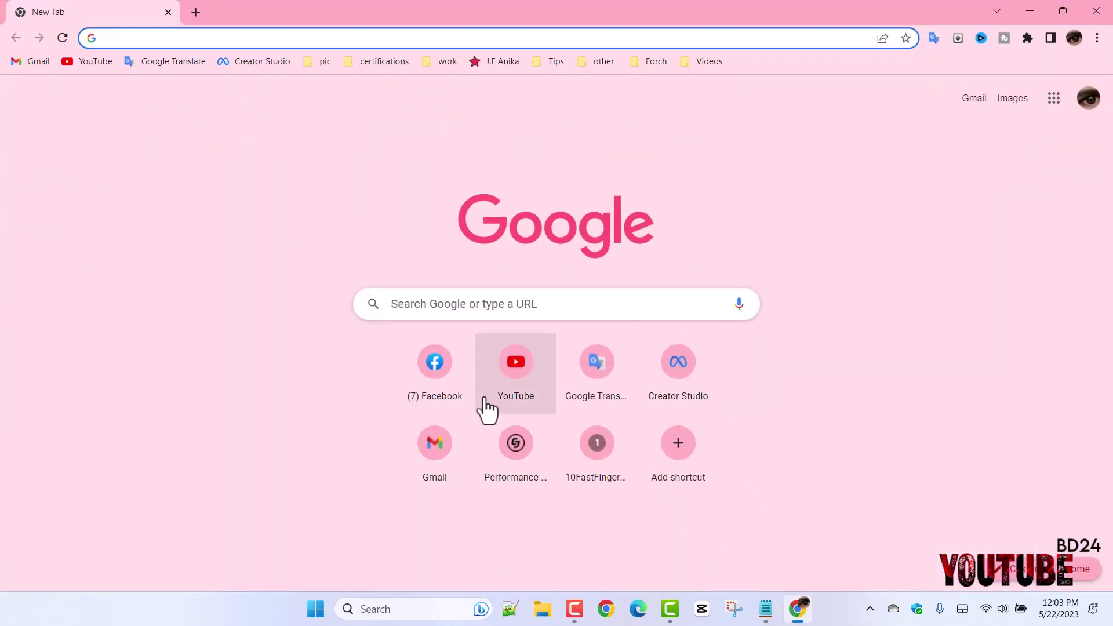
{"action": "left_click", "coordinate": [506, 303]}
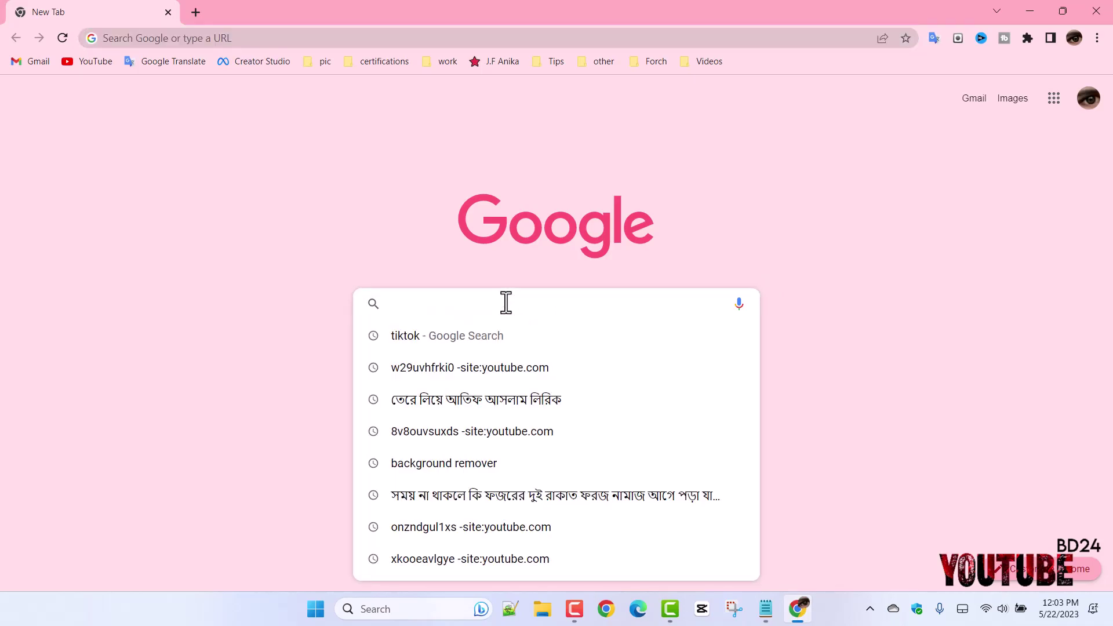
{"action": "type", "text": "pdf to excel"}
{"action": "key", "text": "Return"}
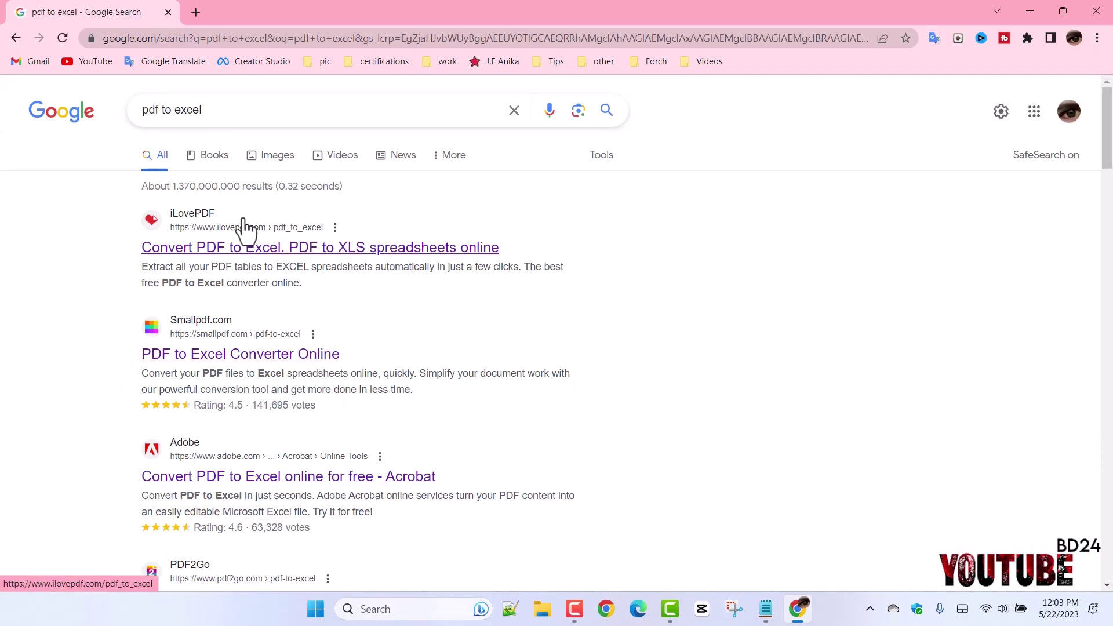
{"action": "left_click", "coordinate": [189, 487]}
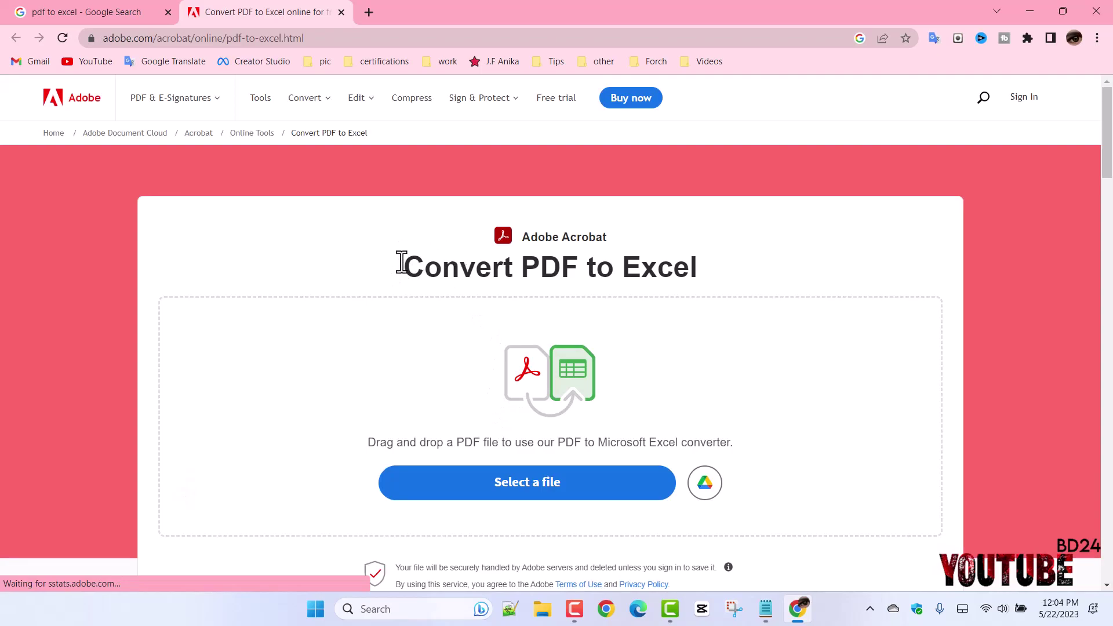
{"action": "left_click_drag", "start_coordinate": [401, 264], "coordinate": [698, 273]}
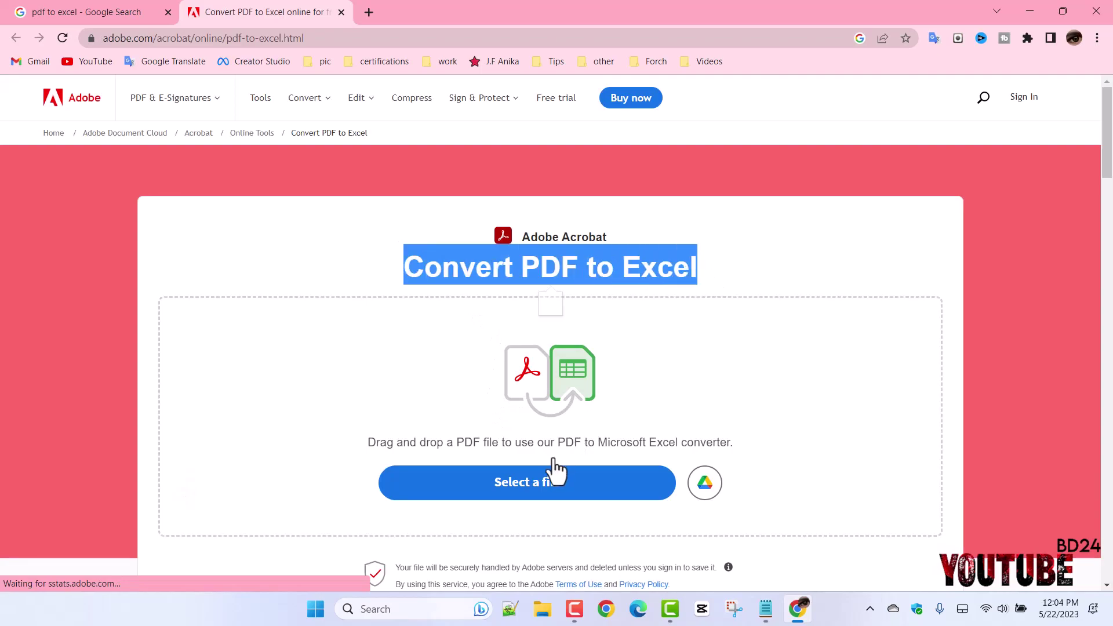
{"action": "left_click", "coordinate": [708, 373]}
{"action": "left_click", "coordinate": [496, 481]}
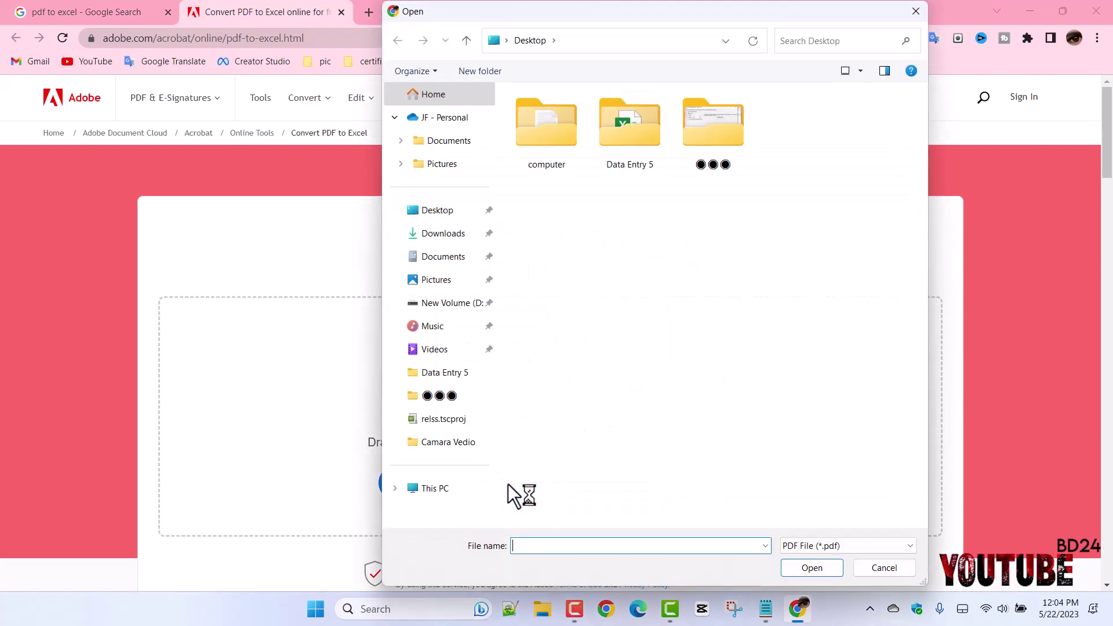
{"action": "left_click", "coordinate": [913, 11]}
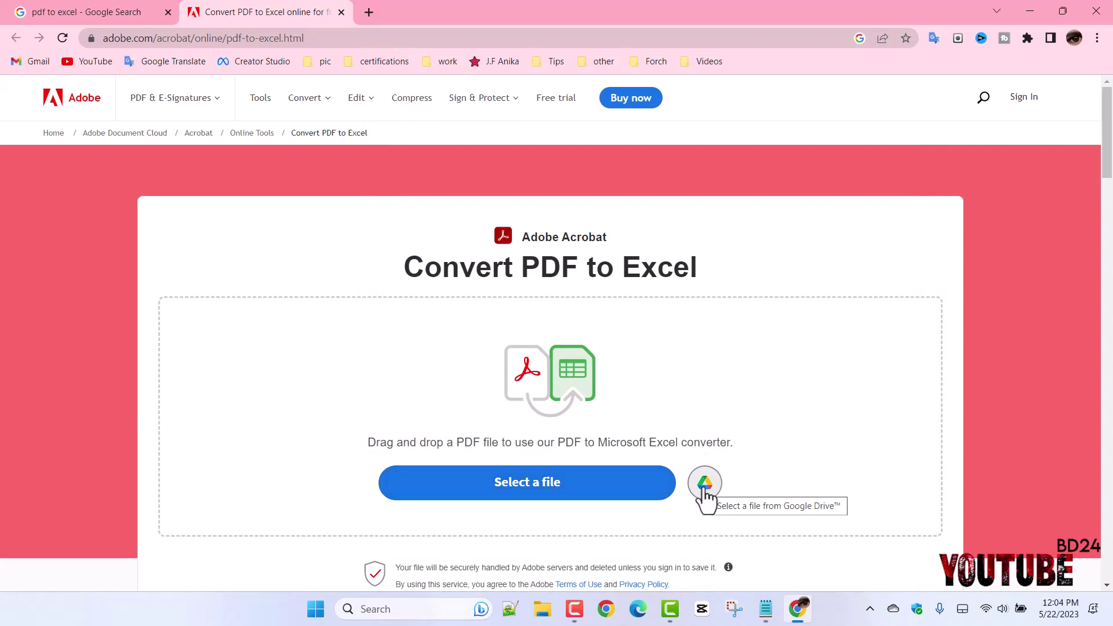
Upload Safety net_English_18-19.xl.pdf from the desktop's Data Entry 5 folder to the PDF to Excel converter
{"action": "left_click", "coordinate": [578, 500]}
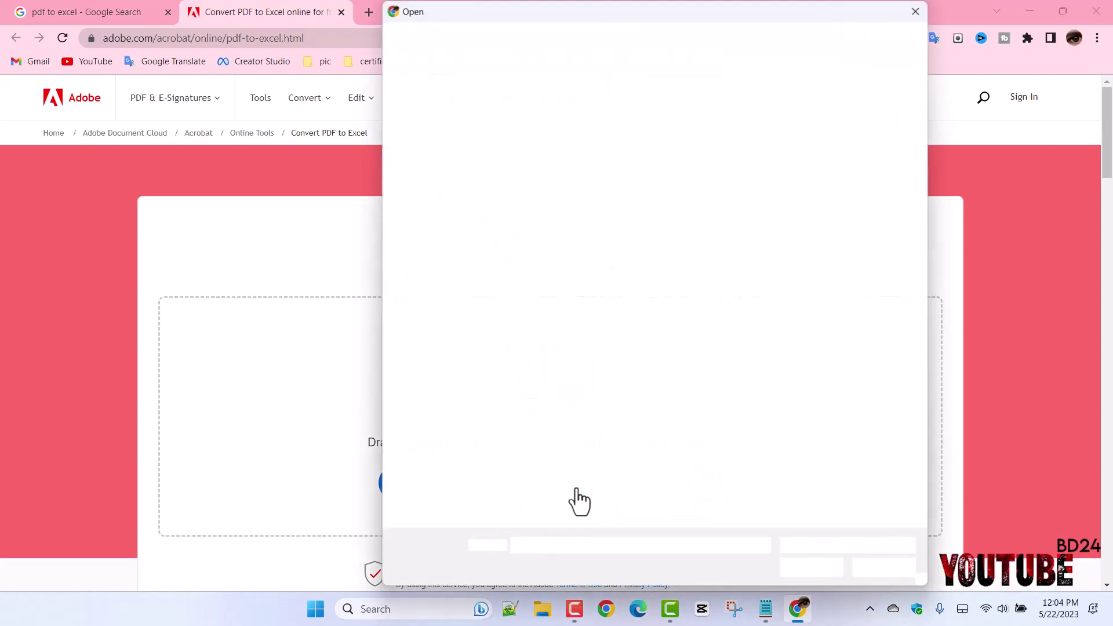
{"action": "left_click", "coordinate": [629, 118]}
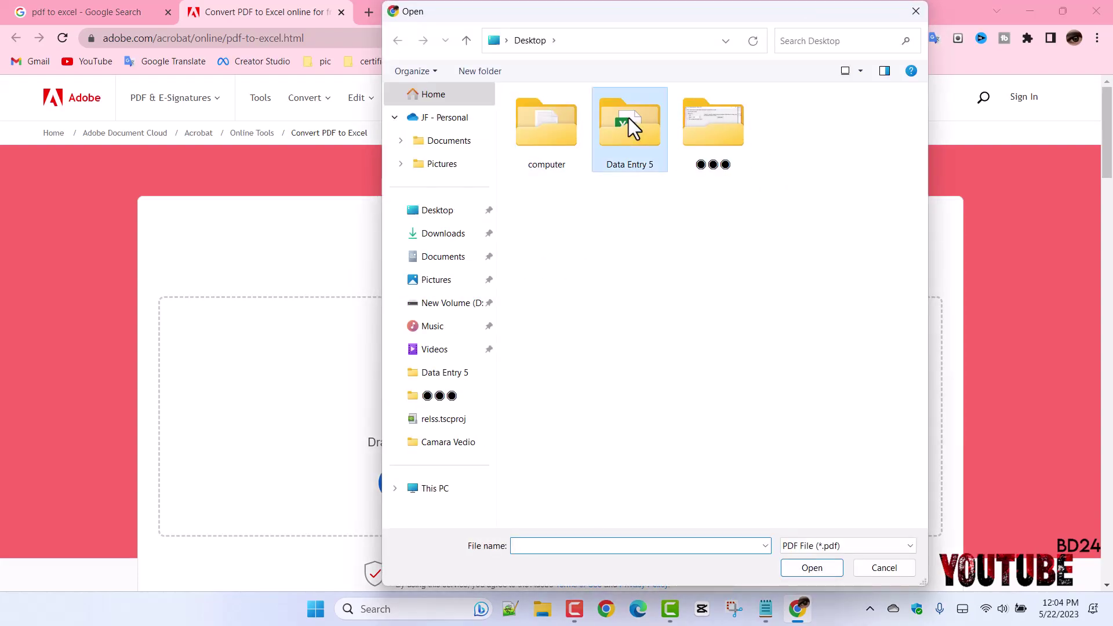
{"action": "double_click", "coordinate": [628, 117]}
{"action": "left_click", "coordinate": [520, 182]}
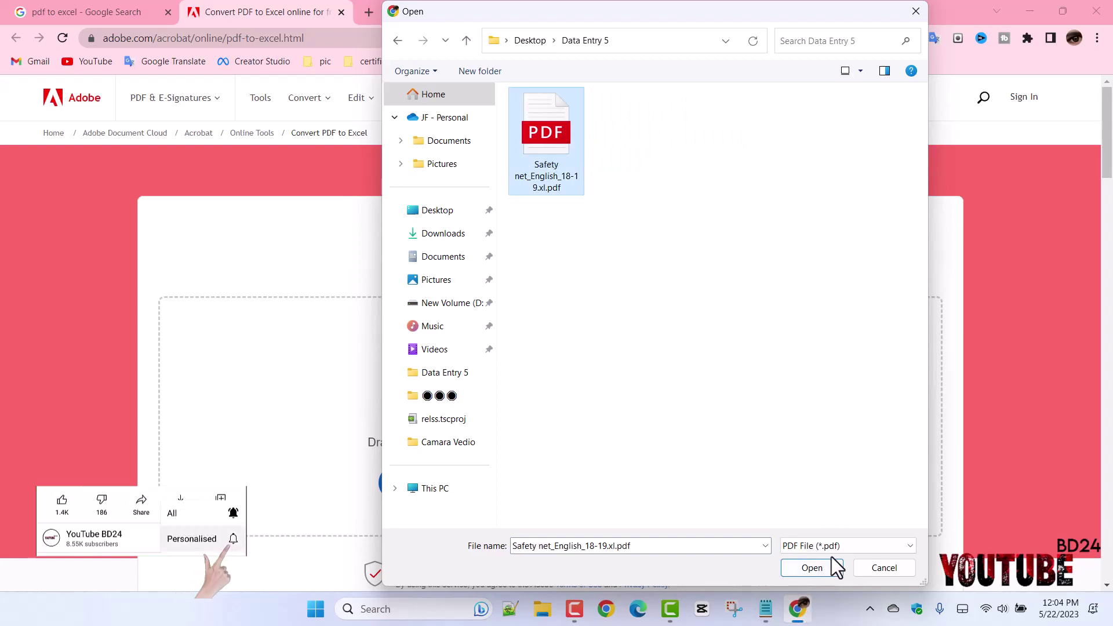
{"action": "left_click", "coordinate": [820, 572]}
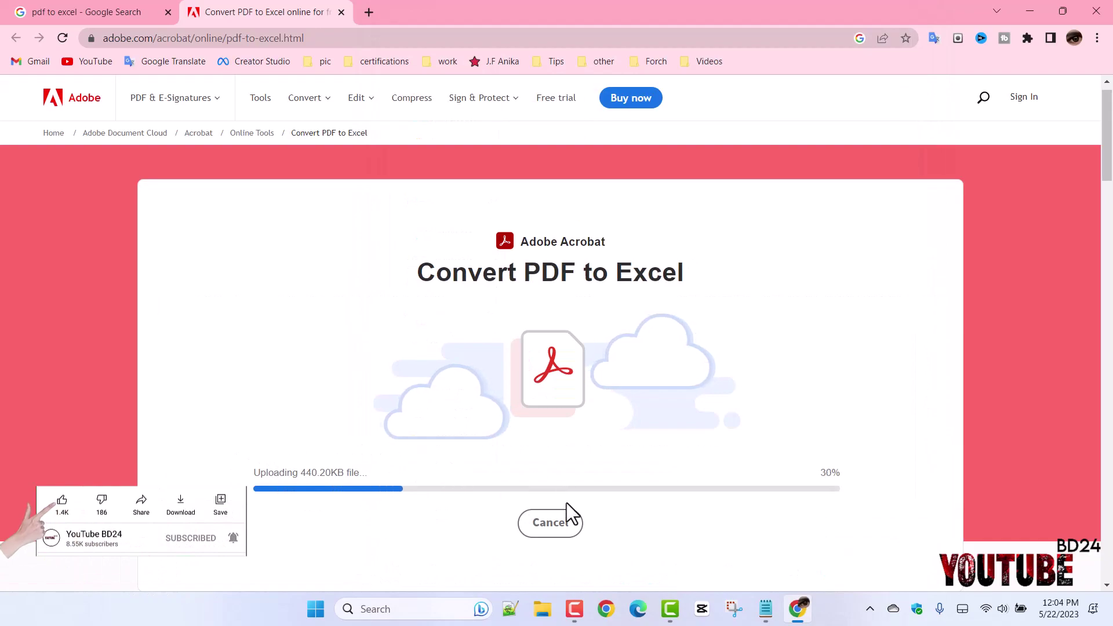
Download the converted Safety net_English_18-19.xl.xlsx workbook and open it in Excel to check the conversion
{"action": "scroll", "coordinate": [1109, 187], "scroll_direction": "down", "scroll_amount": 2}
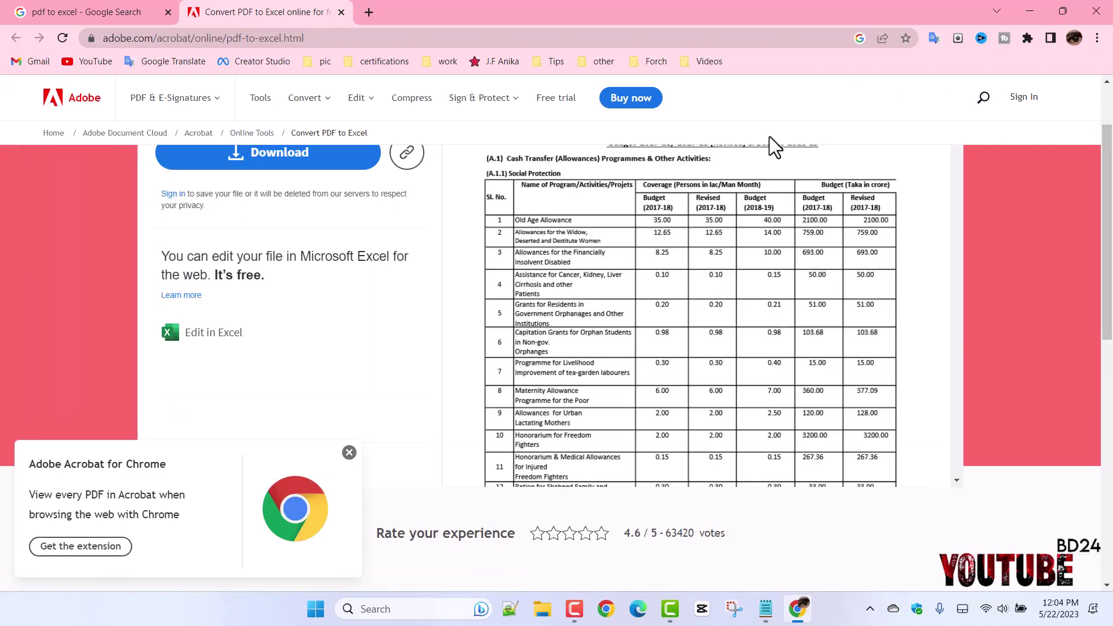
{"action": "left_click", "coordinate": [348, 452]}
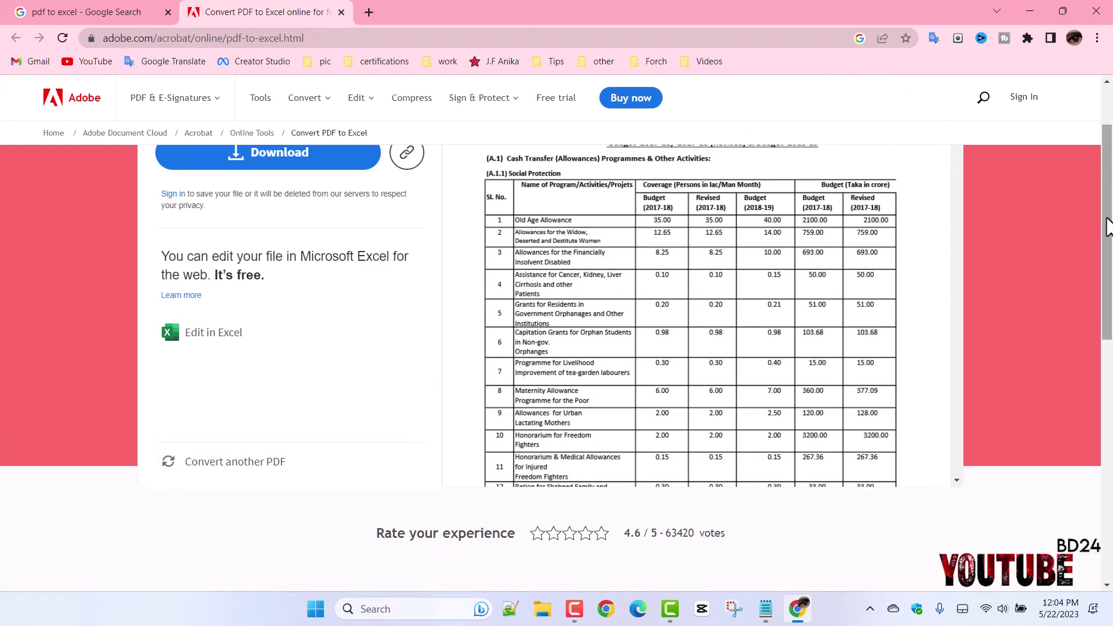
{"action": "left_click_drag", "start_coordinate": [1107, 206], "coordinate": [1111, 171]}
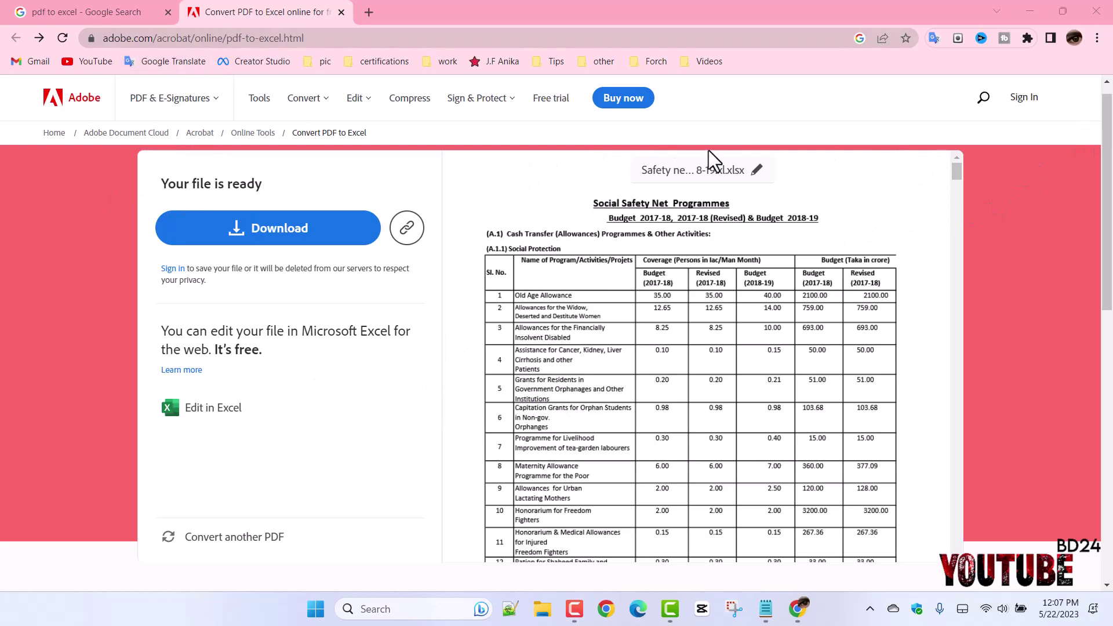
{"action": "left_click", "coordinate": [255, 232]}
{"action": "left_click", "coordinate": [255, 231]}
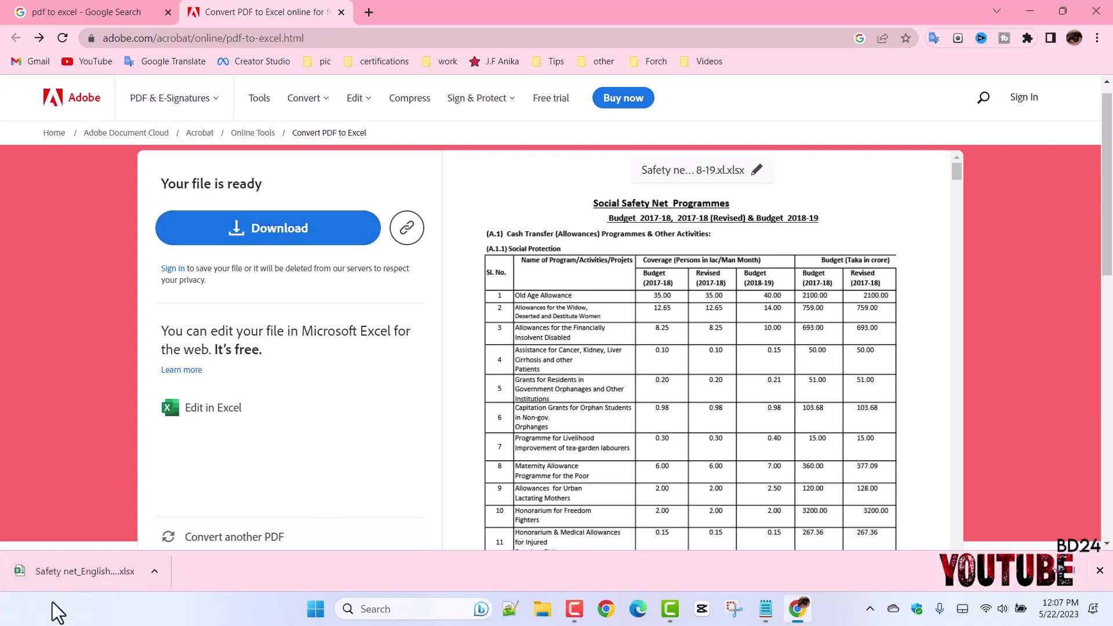
{"action": "left_click", "coordinate": [65, 571]}
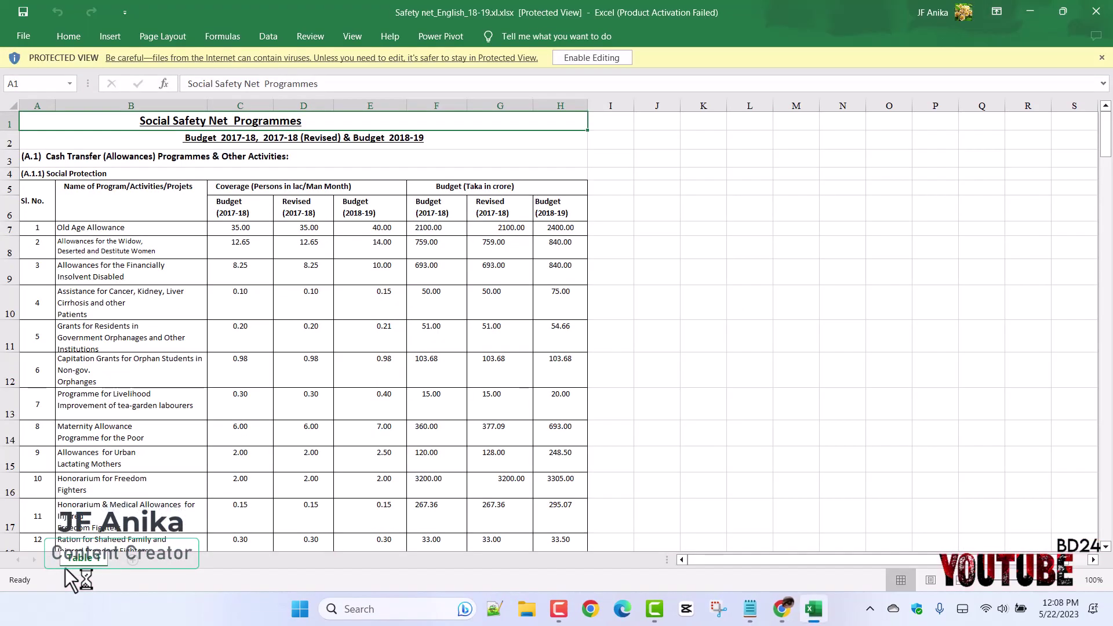
{"action": "left_click", "coordinate": [1096, 11]}
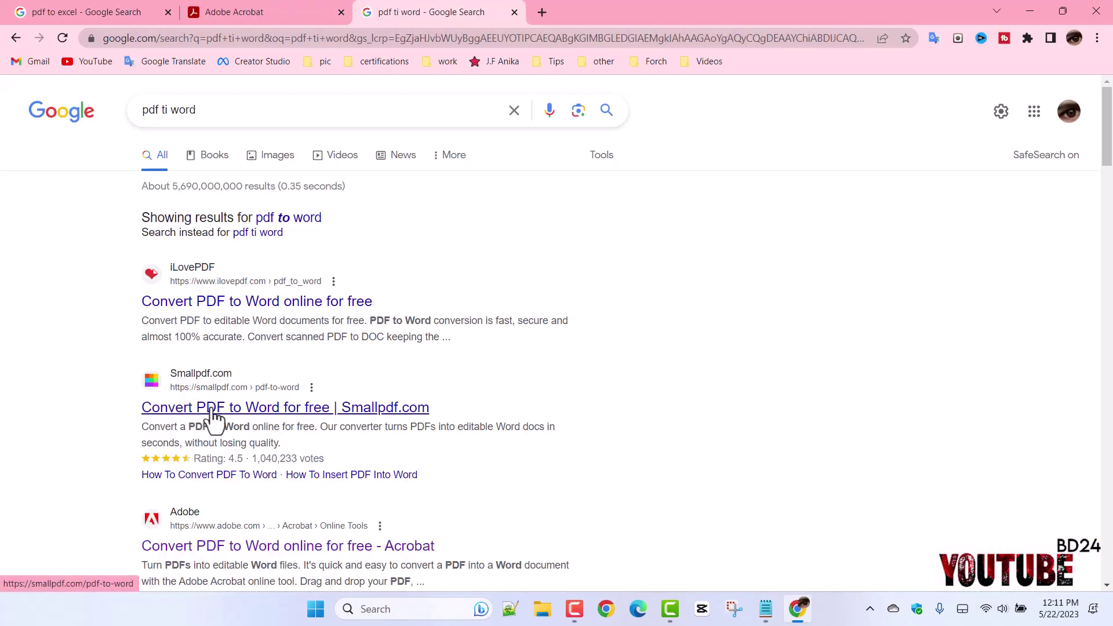
Upload Safety net_English_18-19.xl.pdf to Smallpdf's PDF to Word converter and convert it without OCR
{"action": "left_click", "coordinate": [212, 408]}
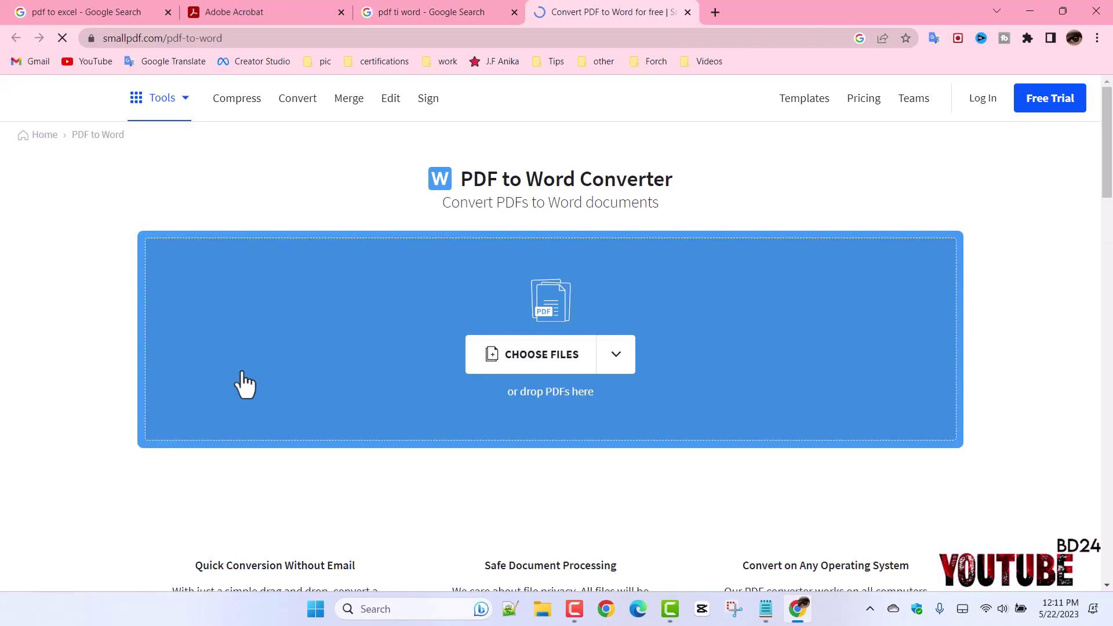
{"action": "left_click", "coordinate": [560, 360]}
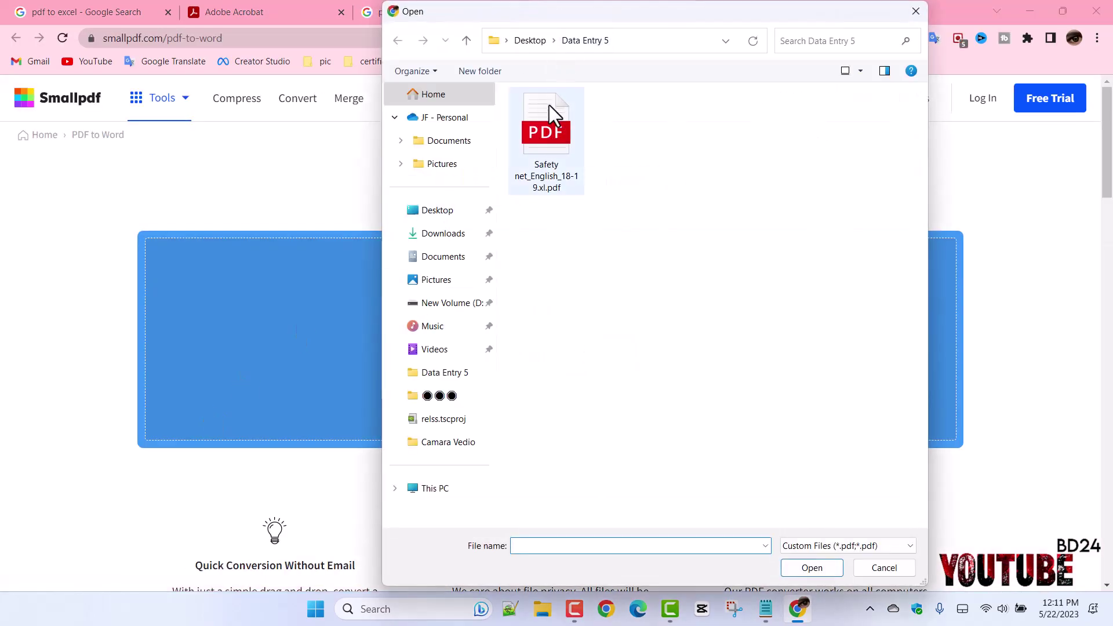
{"action": "left_click", "coordinate": [549, 106]}
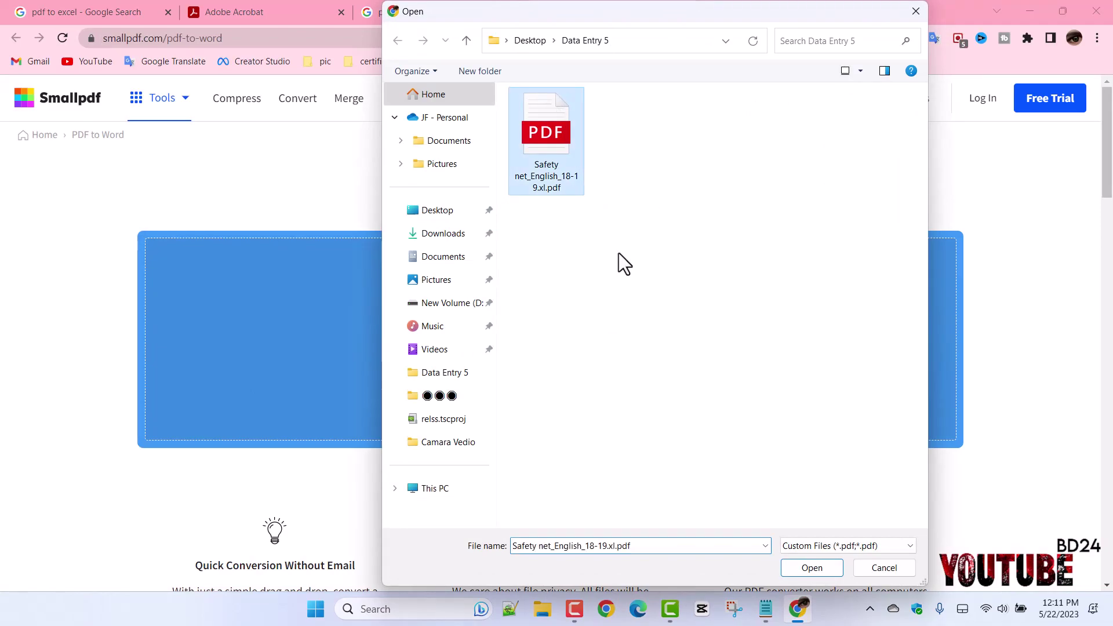
{"action": "left_click", "coordinate": [812, 571]}
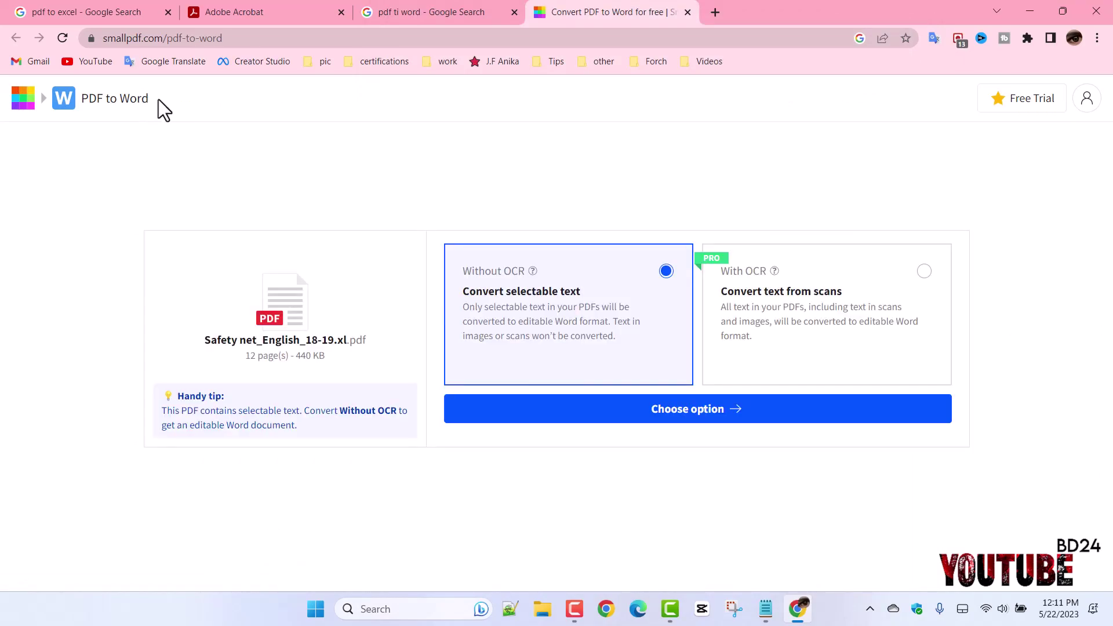
{"action": "left_click", "coordinate": [692, 421]}
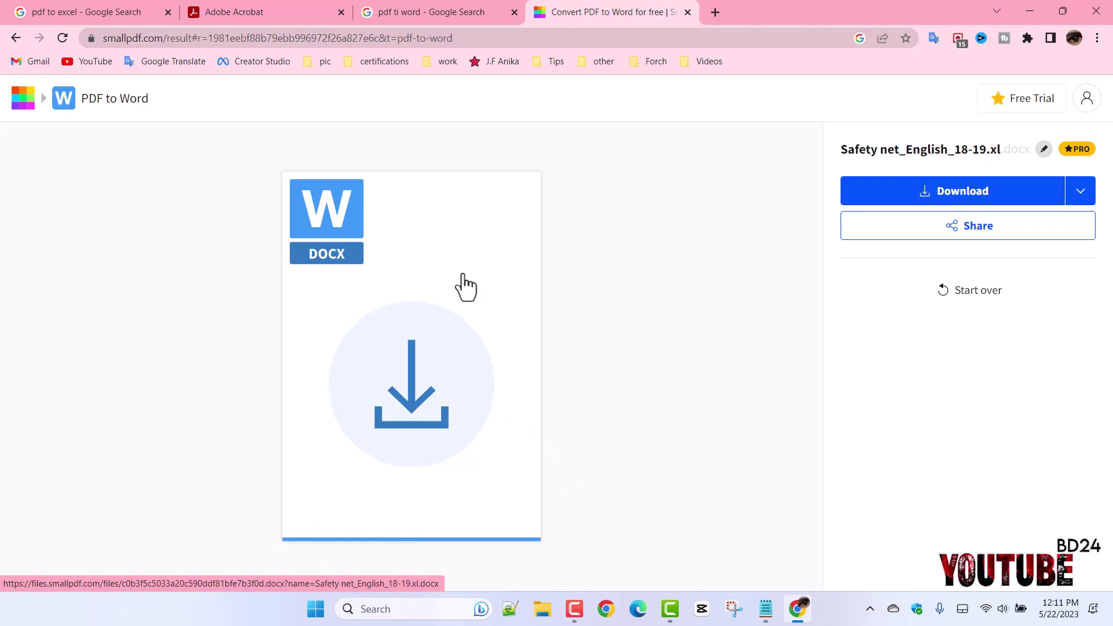
Download the converted Safety net_English_18-19.xl.docx document and open it in Word to check the conversion
{"action": "left_click", "coordinate": [1038, 204]}
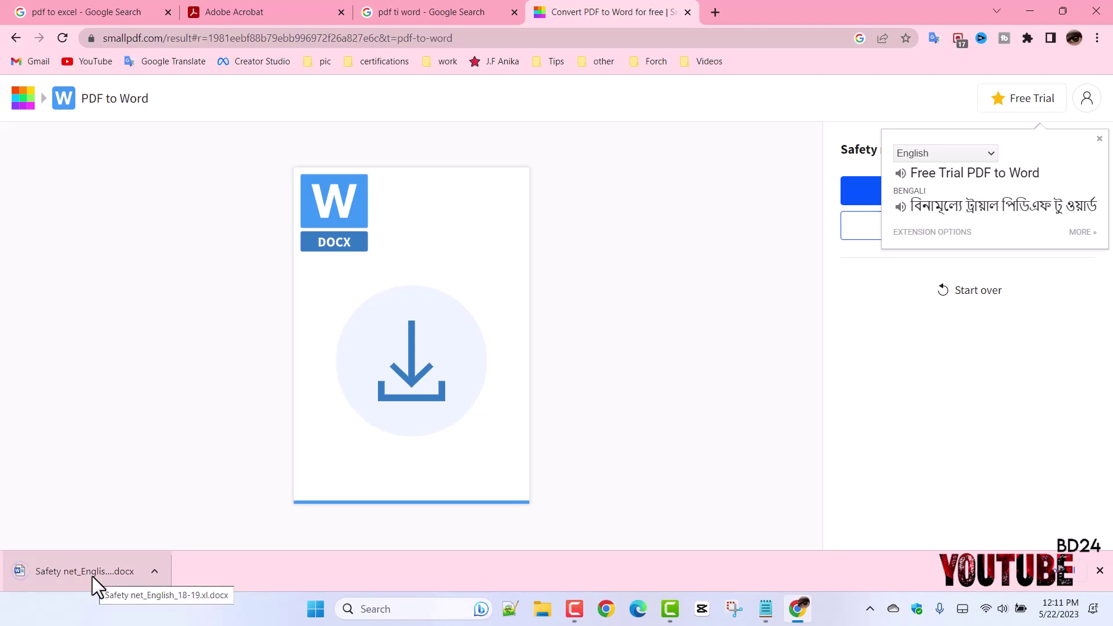
{"action": "left_click", "coordinate": [21, 572]}
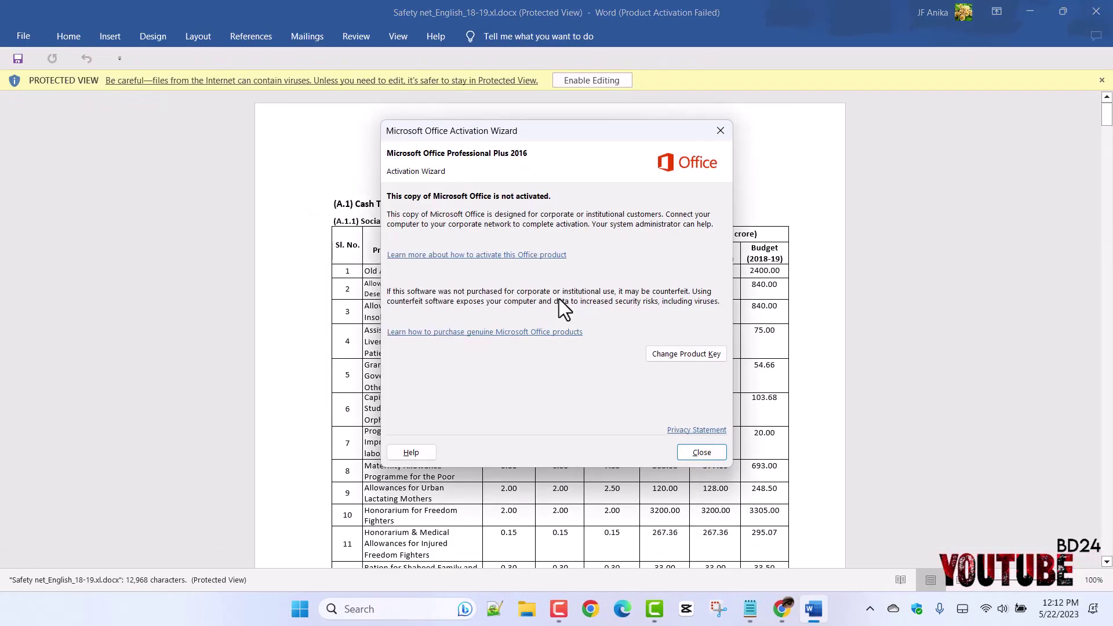
{"action": "left_click", "coordinate": [721, 129]}
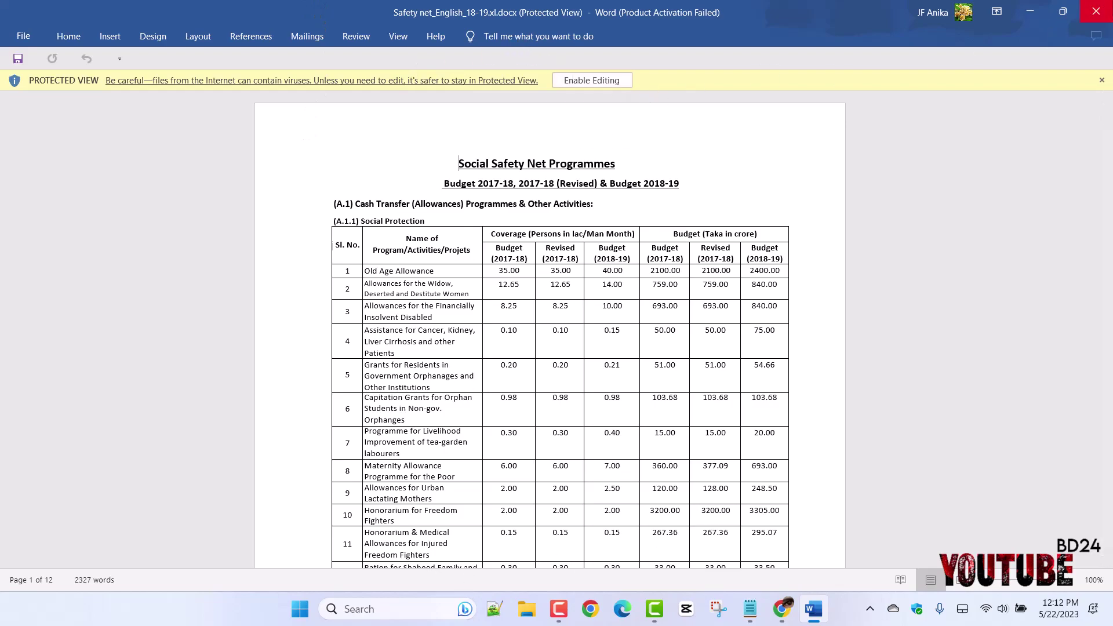
{"action": "left_click", "coordinate": [1097, 12]}
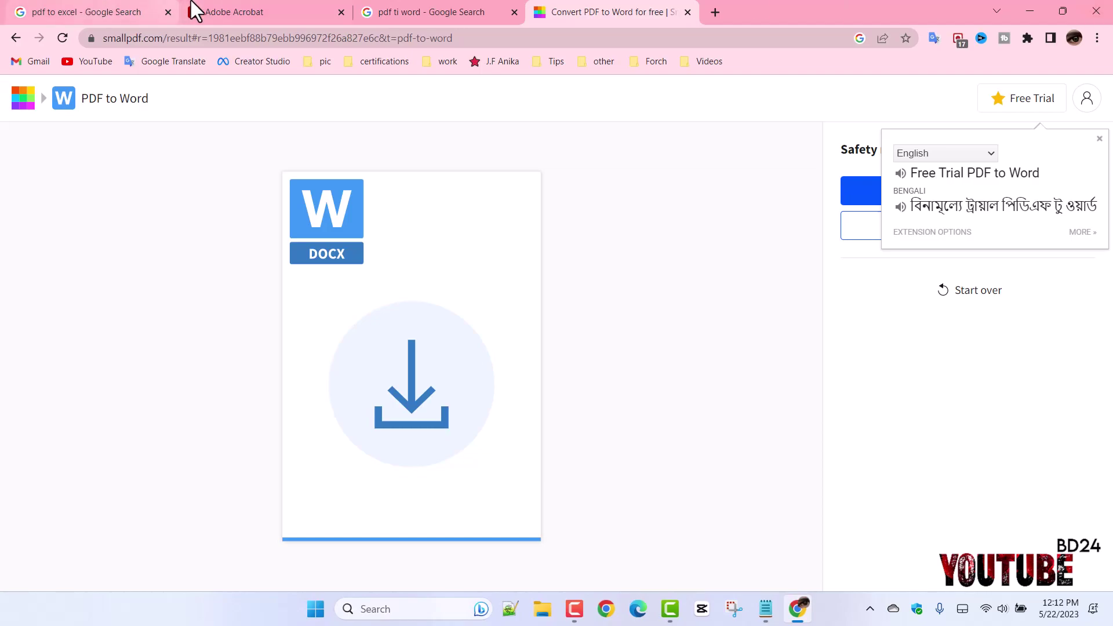
Search Google for "Image to Excel" and open the Nanonets online image to Excel converter
{"action": "left_click", "coordinate": [489, 10]}
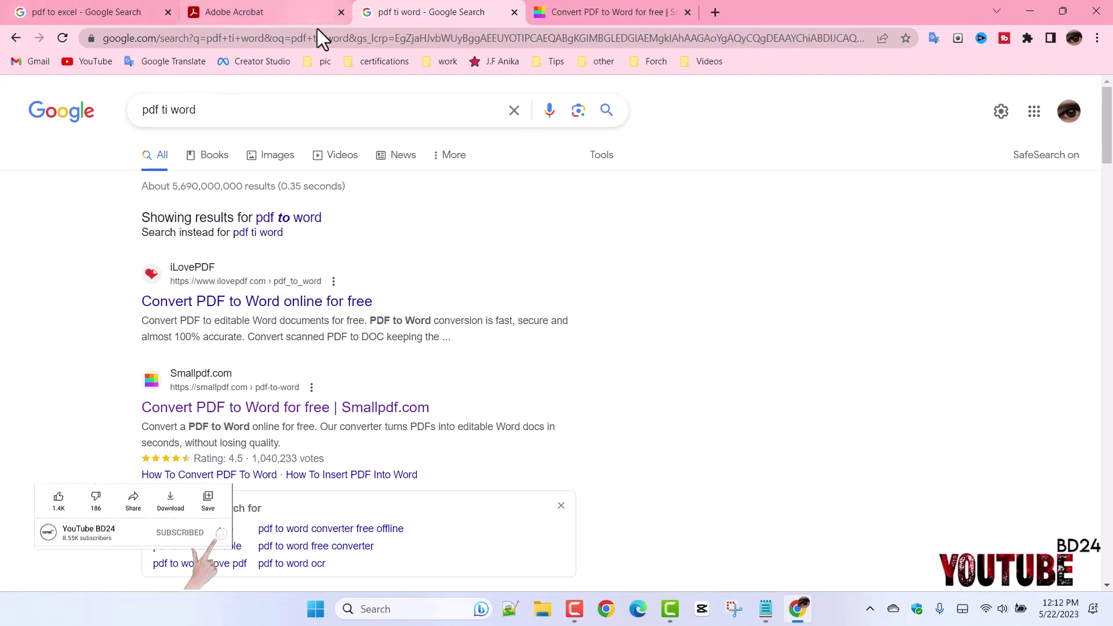
{"action": "left_click_drag", "start_coordinate": [205, 114], "coordinate": [4, 122]}
{"action": "key", "text": "BackSpace"}
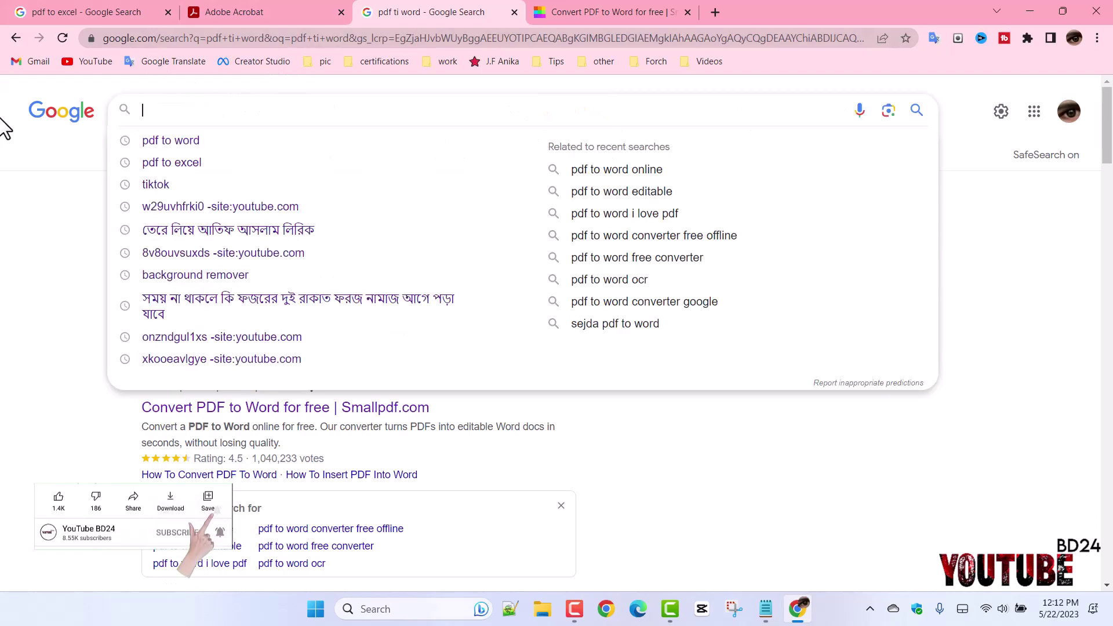
{"action": "type", "text": "Image to Excel"}
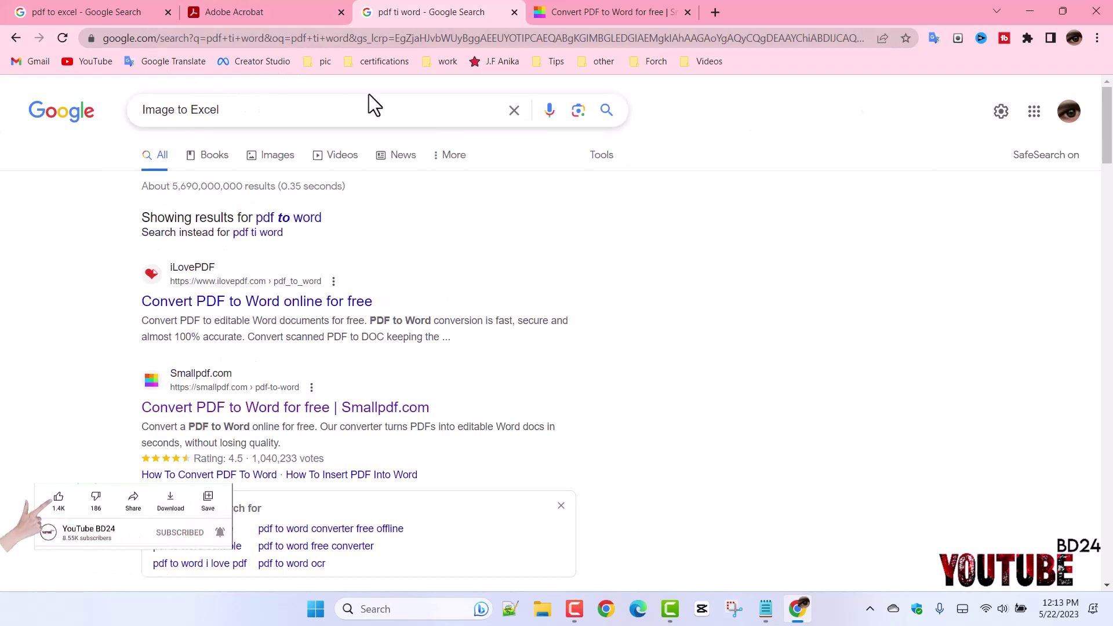
{"action": "key", "text": "Return"}
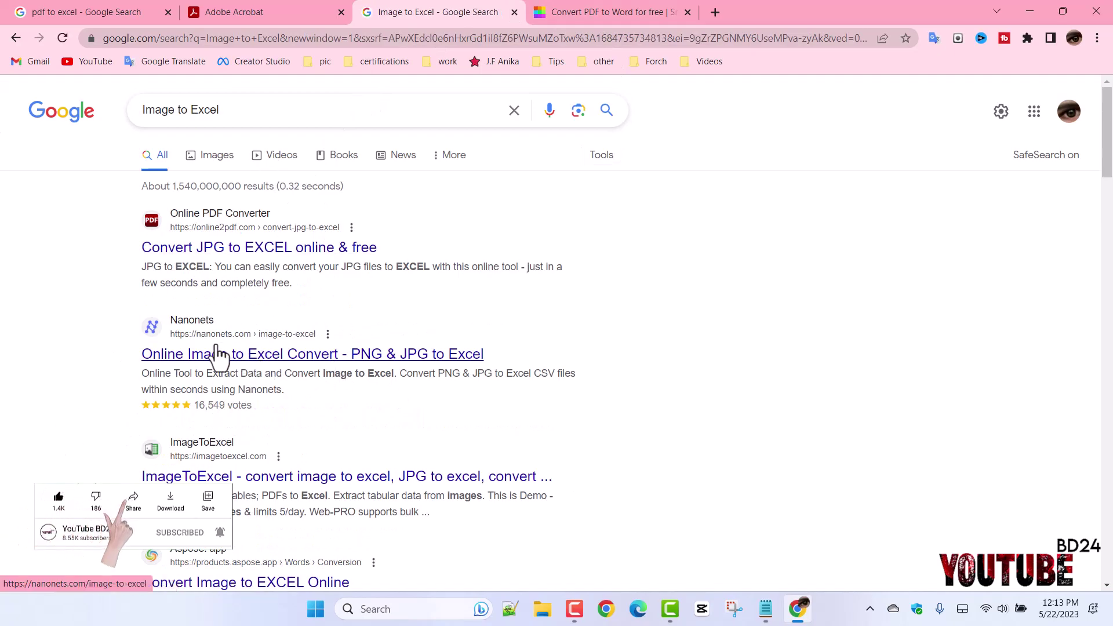
{"action": "left_click", "coordinate": [284, 360]}
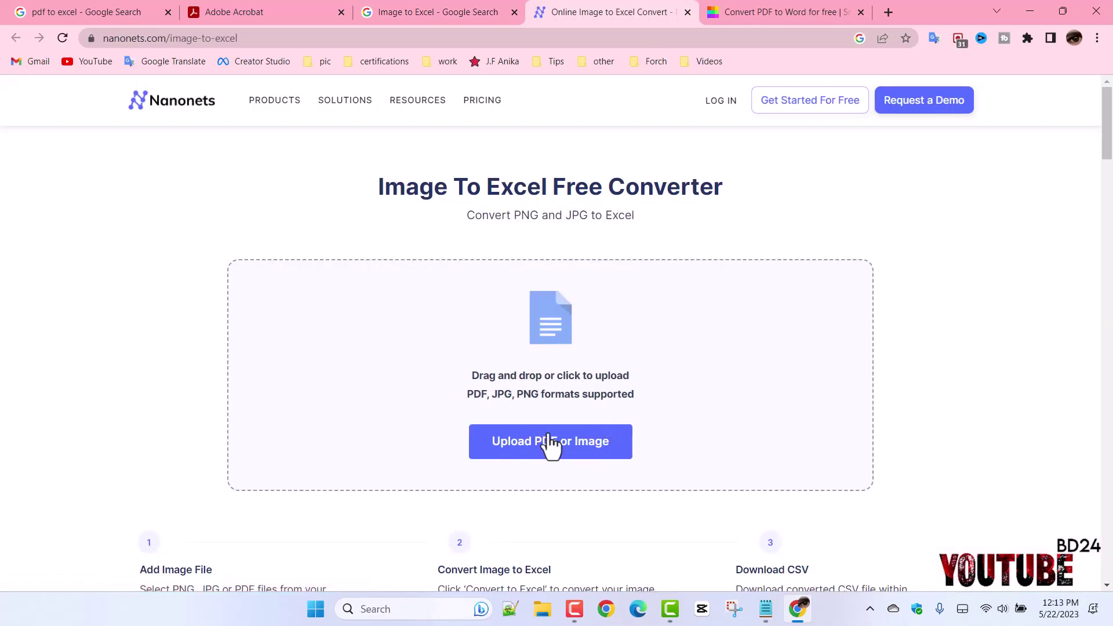
Upload Screenshot 2023-05-20 132456.png from the Data Entry 5 folder to the Nanonets converter
{"action": "left_click", "coordinate": [549, 442]}
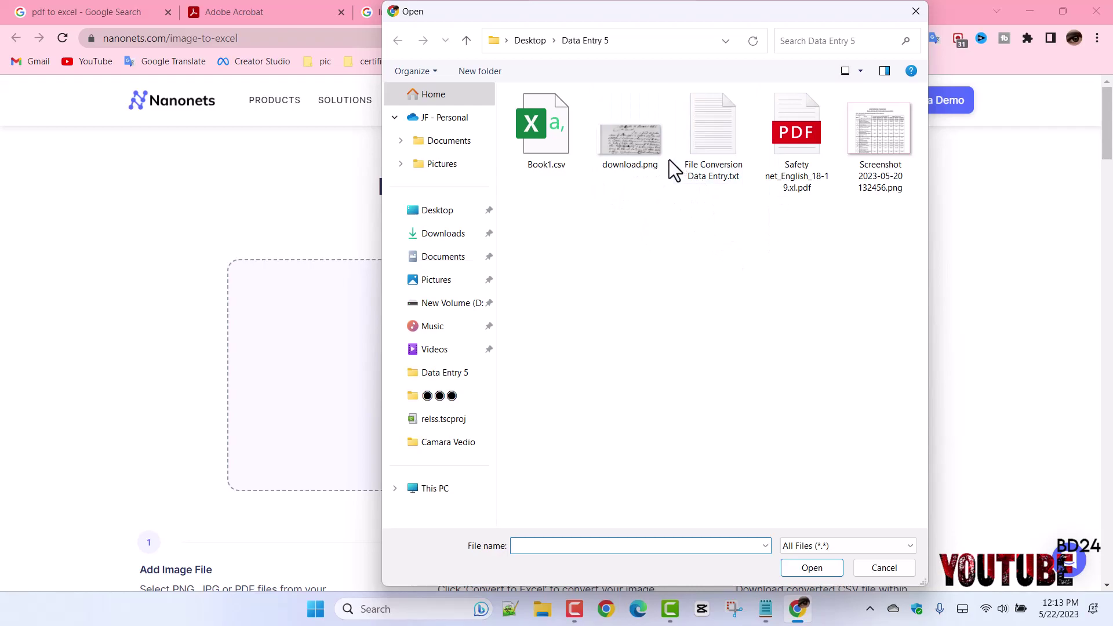
{"action": "left_click", "coordinate": [894, 130]}
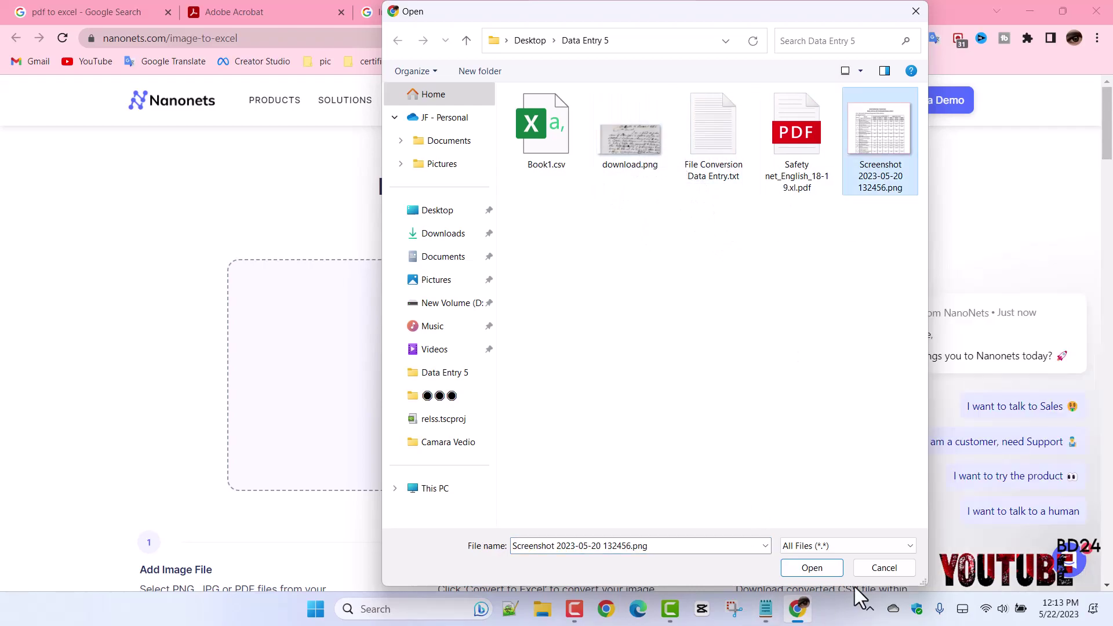
{"action": "left_click", "coordinate": [827, 567]}
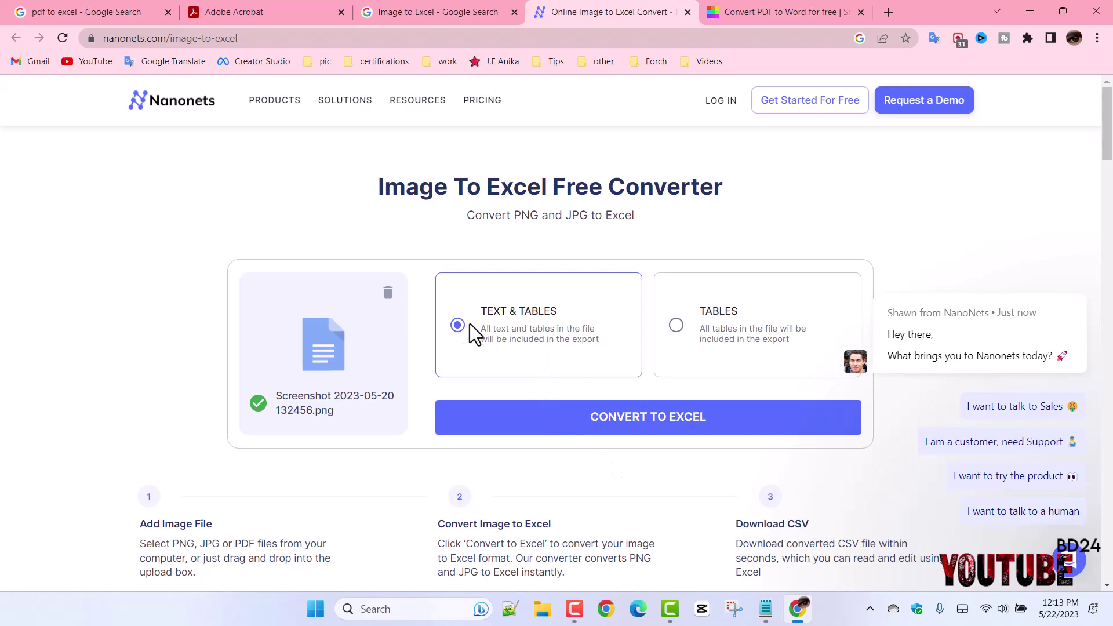
Convert the uploaded screenshot's text and tables to Excel and open the downloaded data.xlsx to check the conversion
{"action": "left_click", "coordinate": [634, 416]}
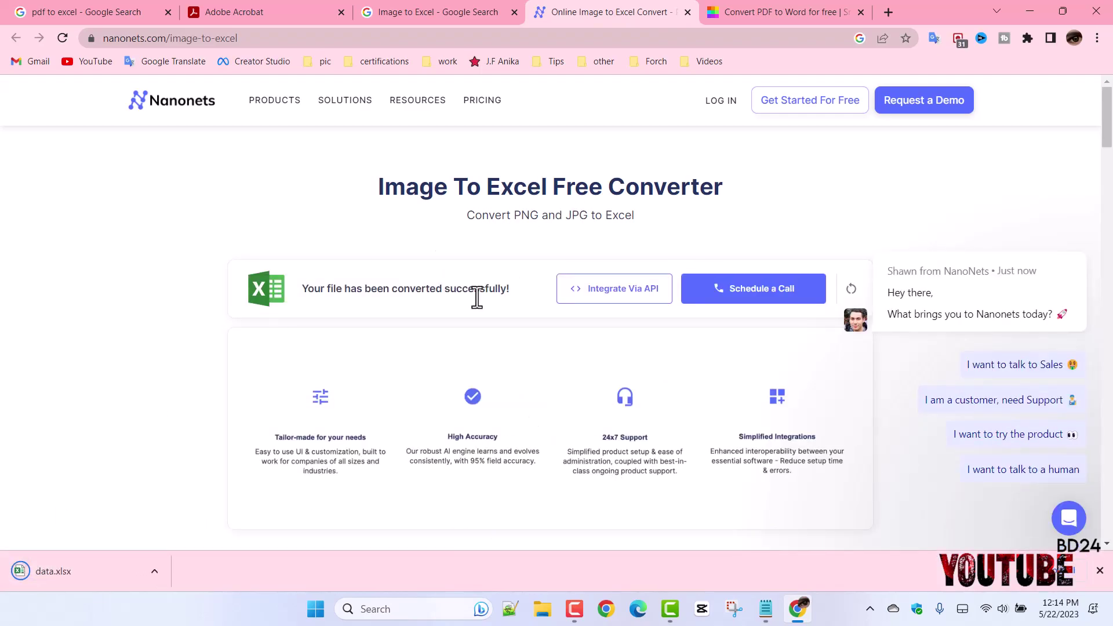
{"action": "left_click", "coordinate": [80, 574]}
{"action": "left_click", "coordinate": [63, 568]}
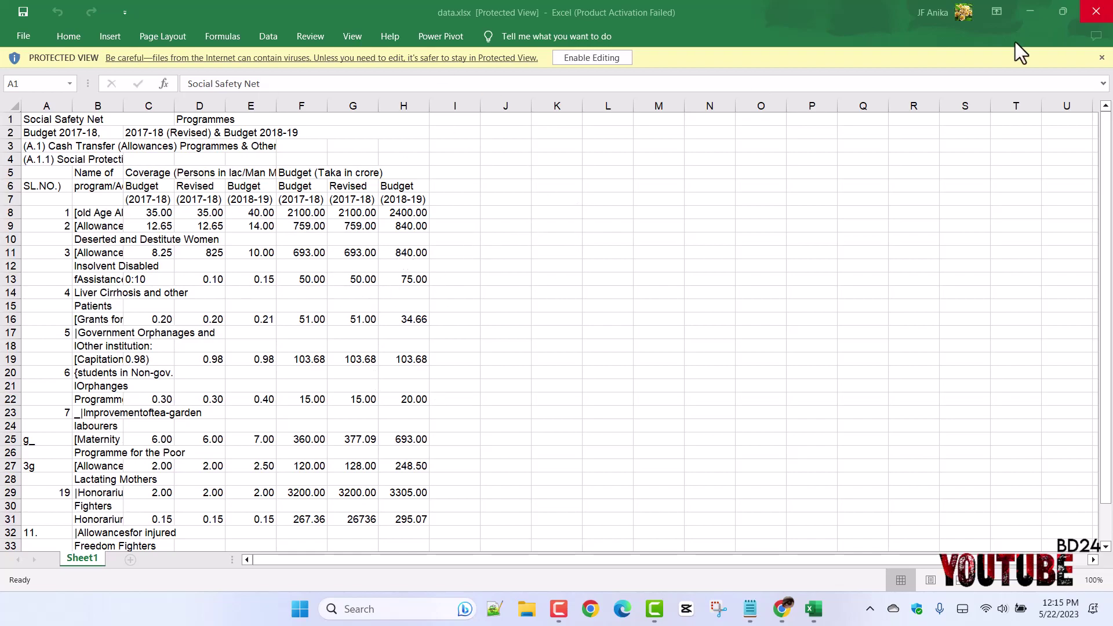
{"action": "left_click", "coordinate": [1096, 11]}
{"action": "left_click", "coordinate": [1096, 11]}
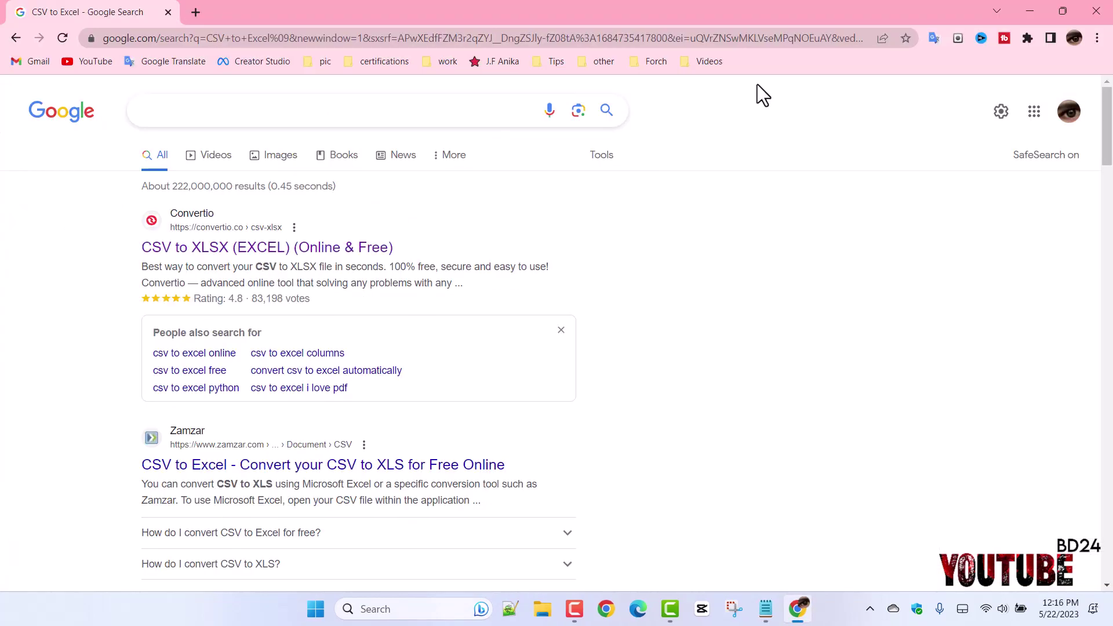
Search Google for "CSV to Excel" and open Convertio's CSV to XLSX (EXCEL) converter
{"action": "left_click", "coordinate": [206, 111]}
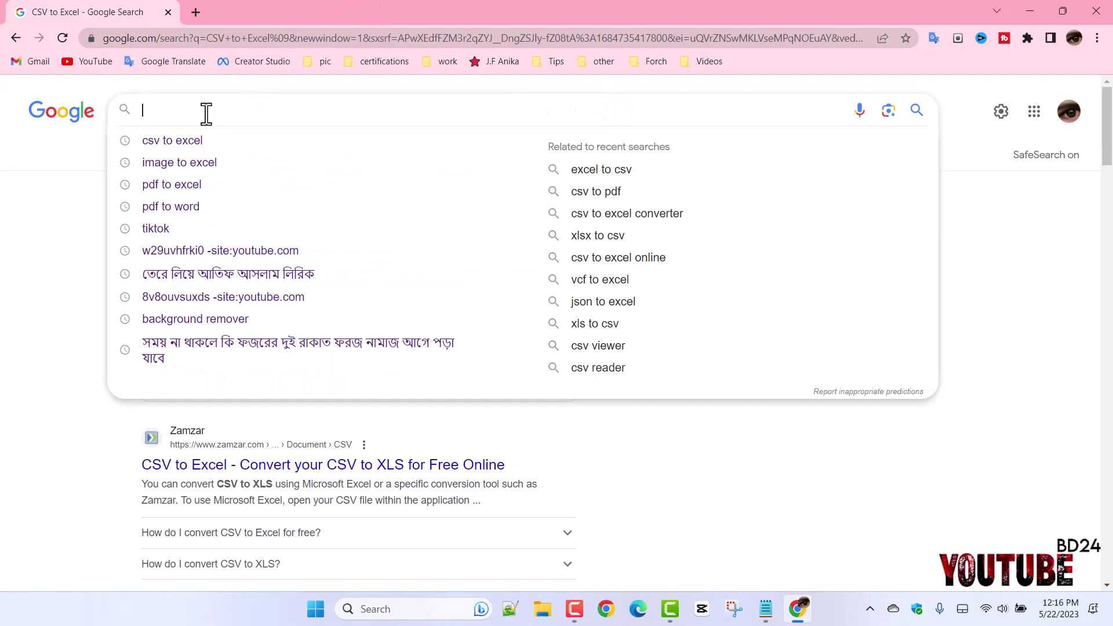
{"action": "type", "text": "CSV to Excel"}
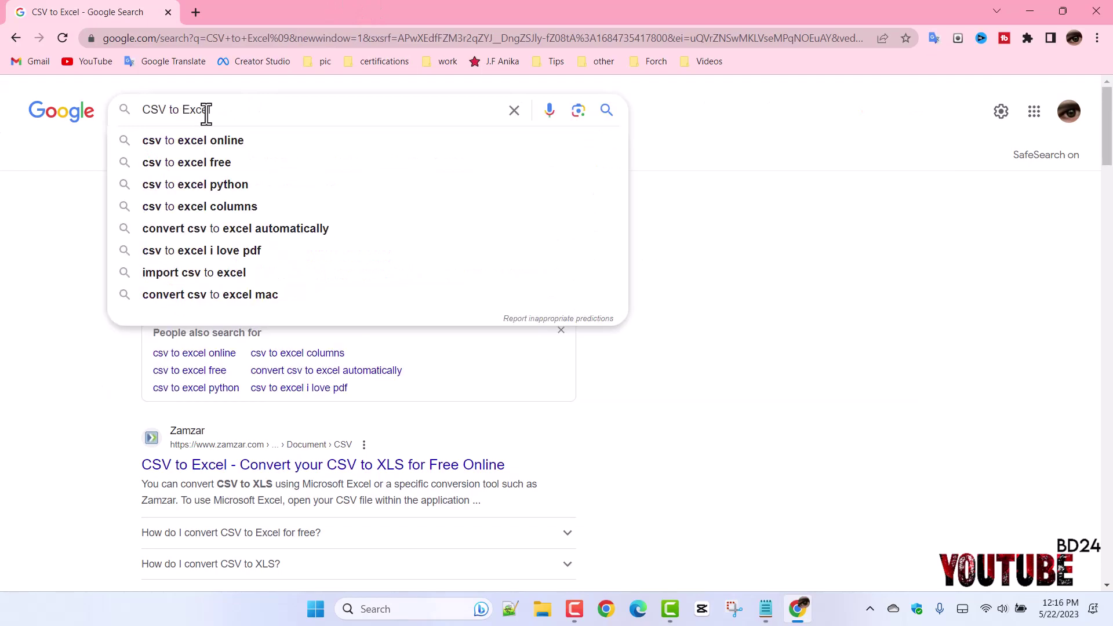
{"action": "key", "text": "Return"}
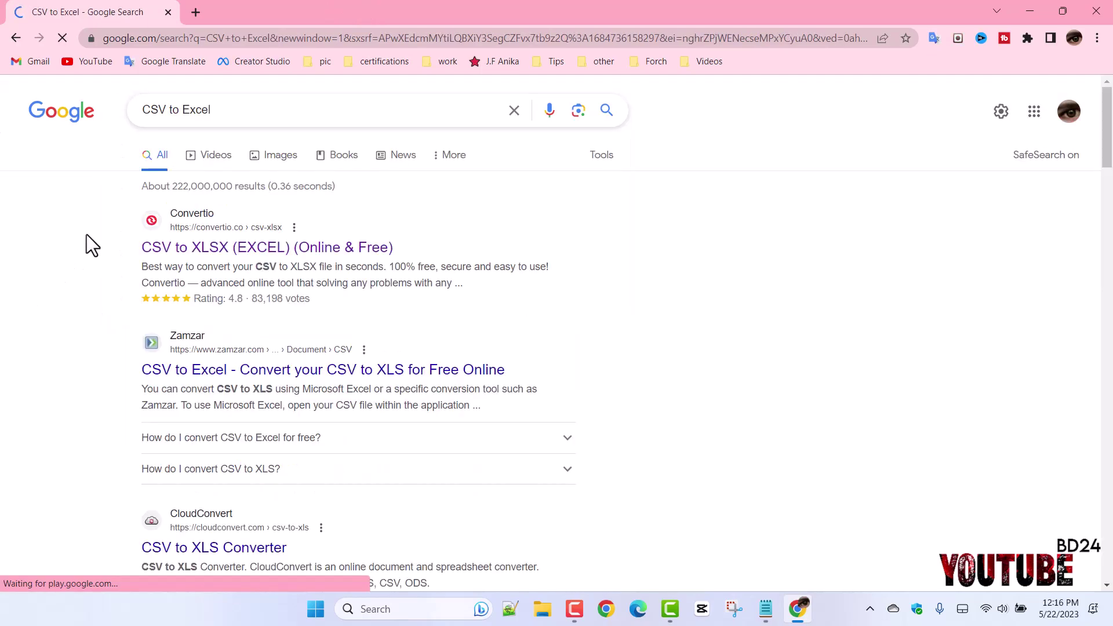
{"action": "left_click", "coordinate": [183, 257]}
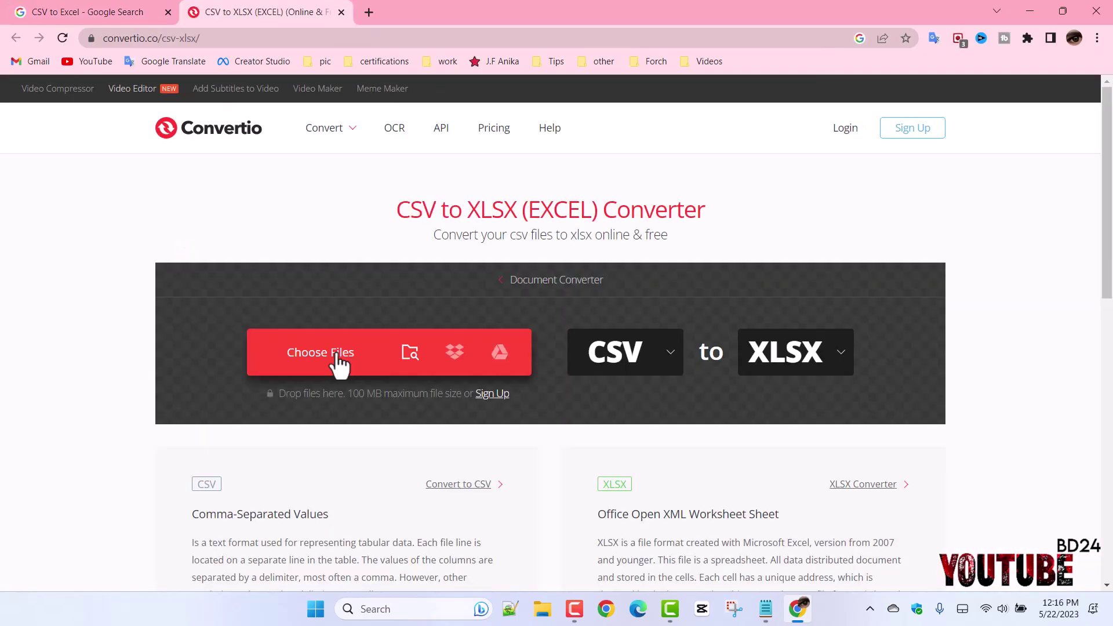
Upload Book1.csv from the Data Entry 5 folder to Convertio and convert it to XLSX
{"action": "left_click", "coordinate": [338, 356]}
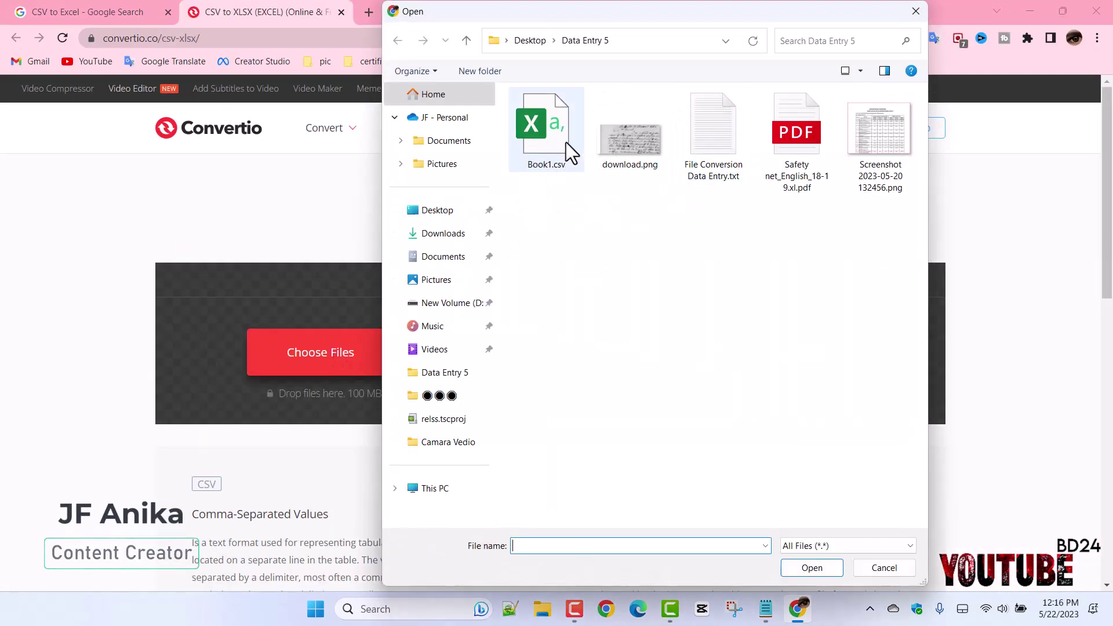
{"action": "left_click", "coordinate": [544, 140]}
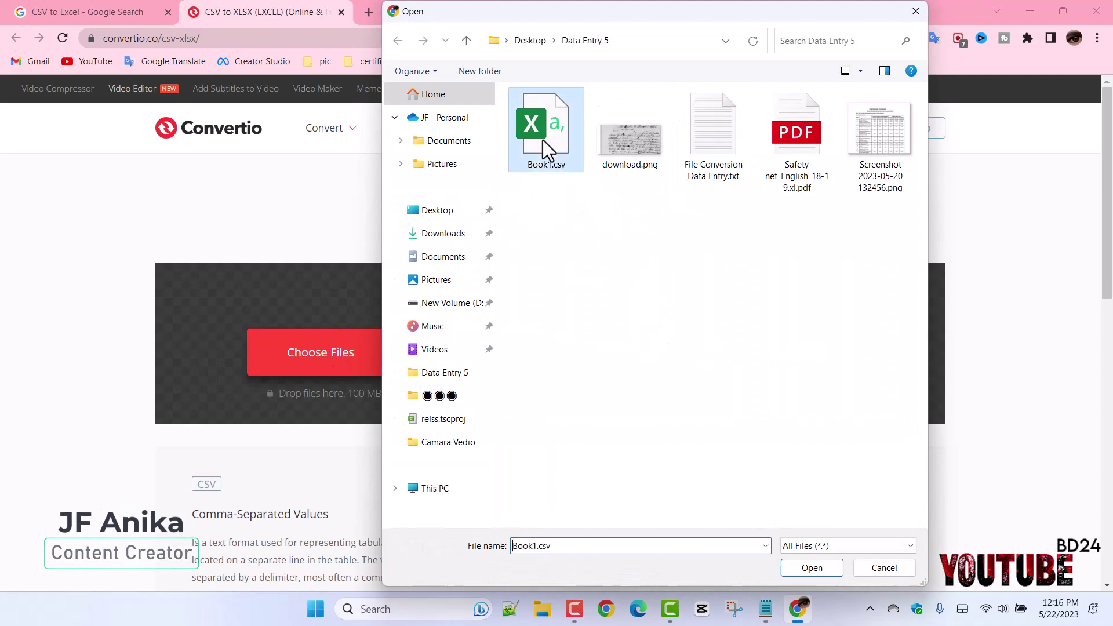
{"action": "left_click", "coordinate": [813, 568]}
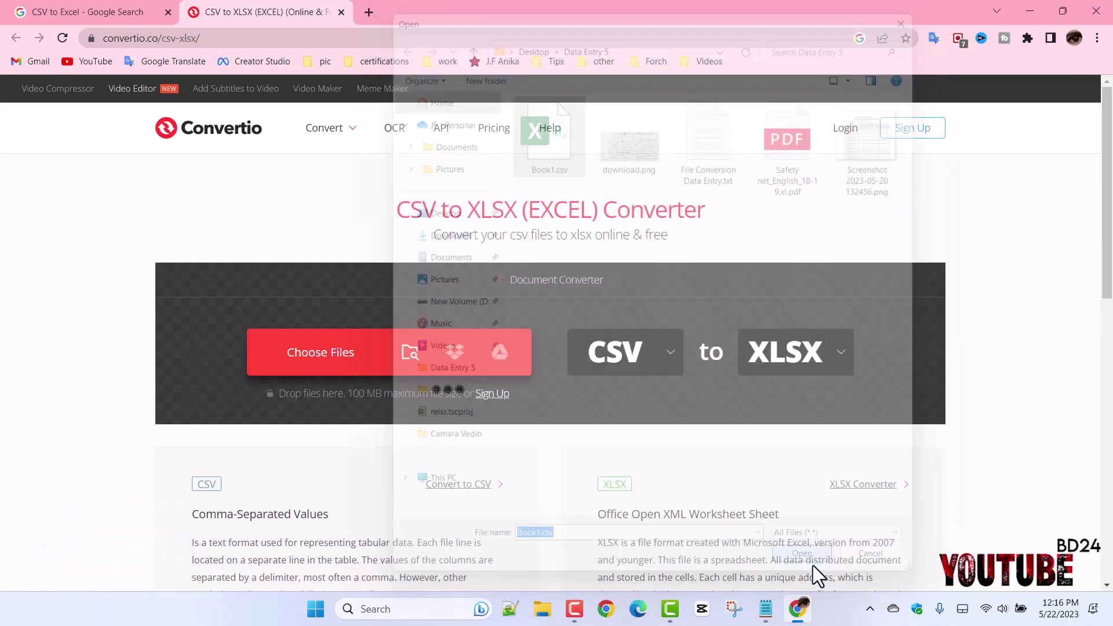
{"action": "left_click", "coordinate": [899, 399]}
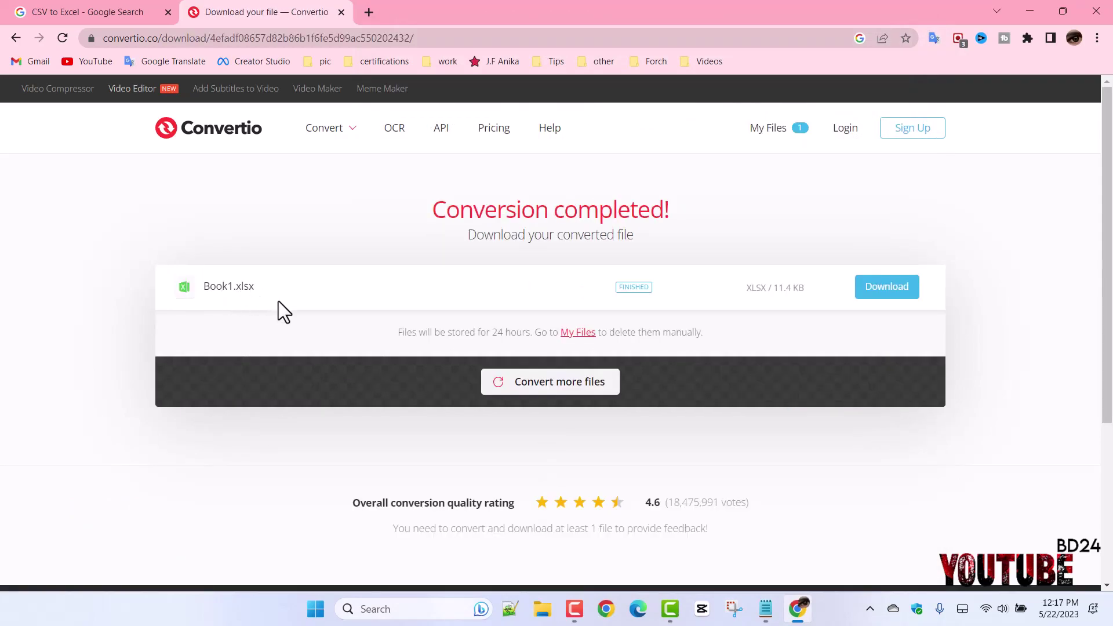
Download the converted Book1.xlsx and open it in Excel to check the conversion
{"action": "left_click", "coordinate": [886, 289]}
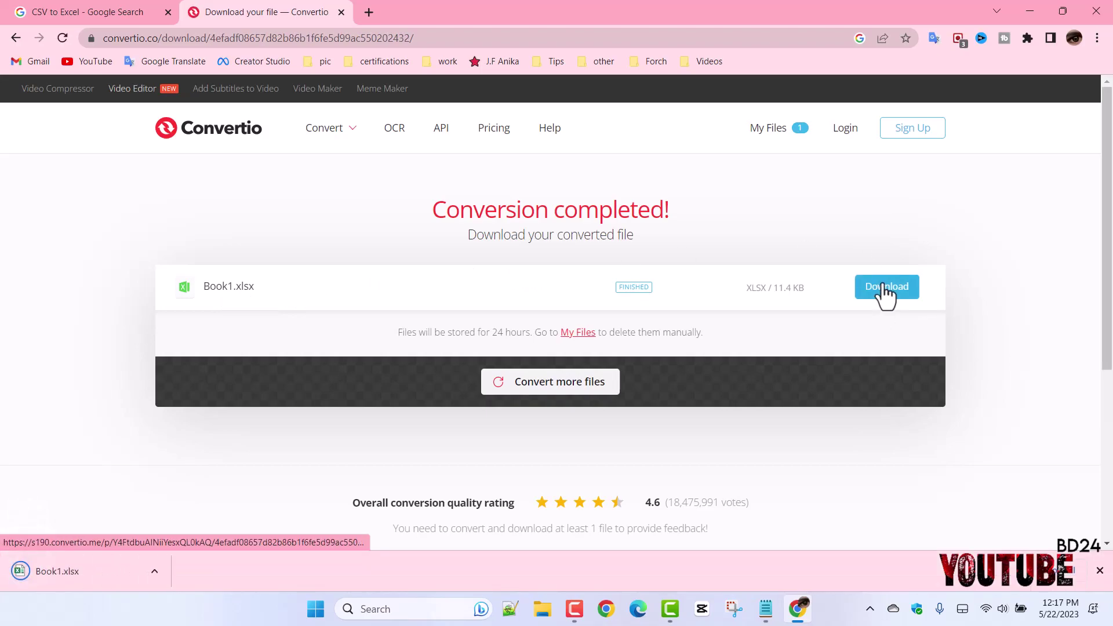
{"action": "left_click", "coordinate": [62, 572]}
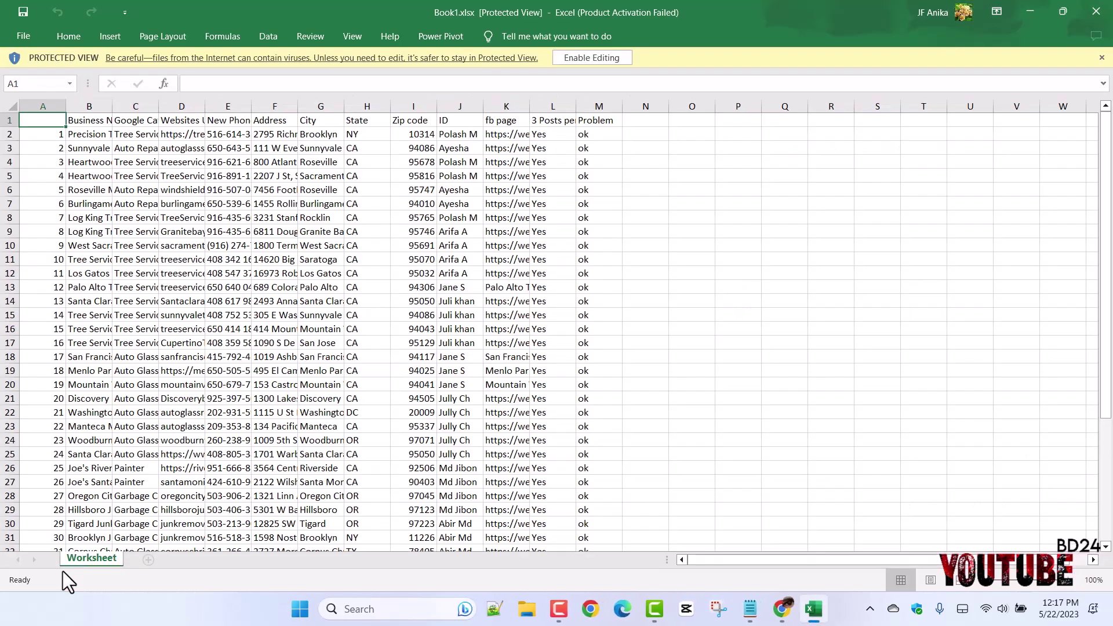
{"action": "left_click", "coordinate": [724, 126]}
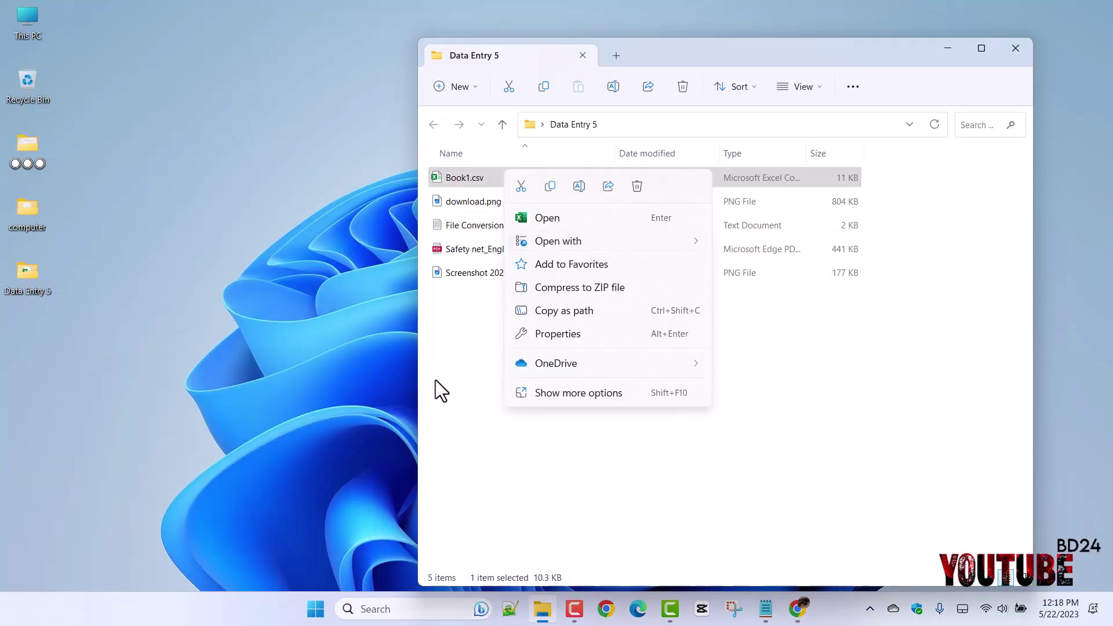
Open Book1.csv from the Data Entry 5 folder in Notepad to examine its raw comma-separated data, and put away the file windows
{"action": "left_click", "coordinate": [436, 381]}
{"action": "left_click", "coordinate": [436, 381]}
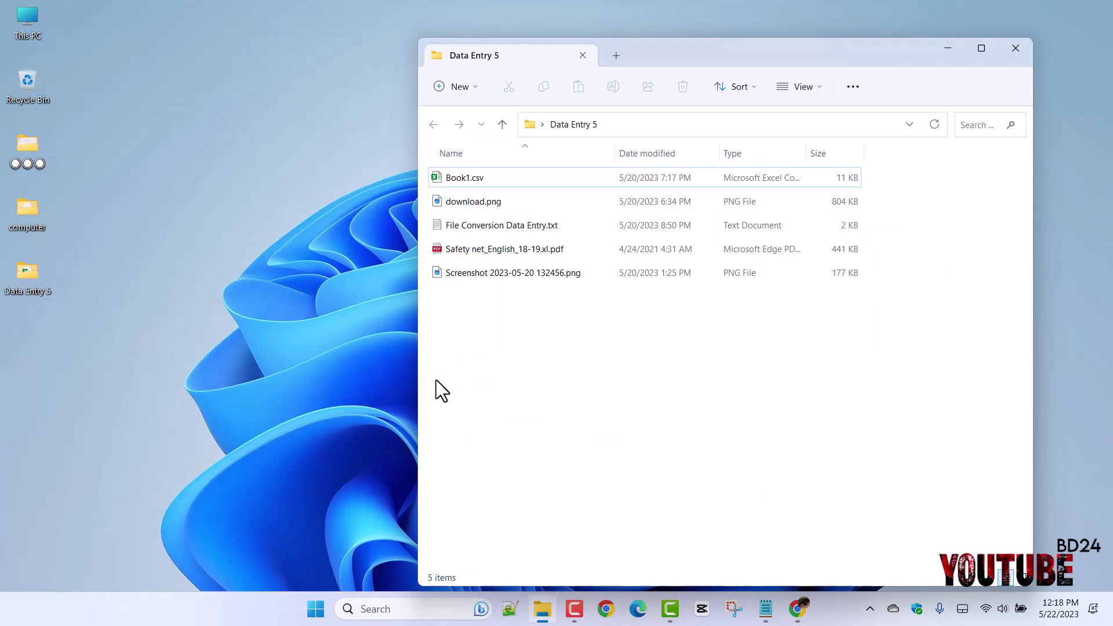
{"action": "right_click", "coordinate": [533, 177]}
{"action": "key", "text": "alt+Tab"}
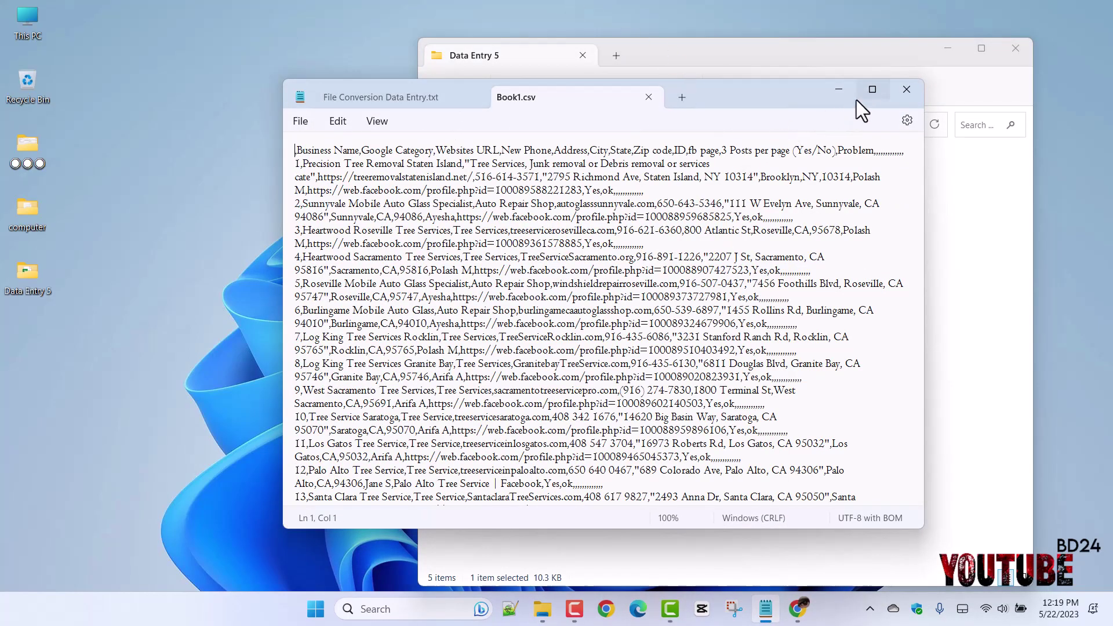
{"action": "left_click", "coordinate": [873, 92]}
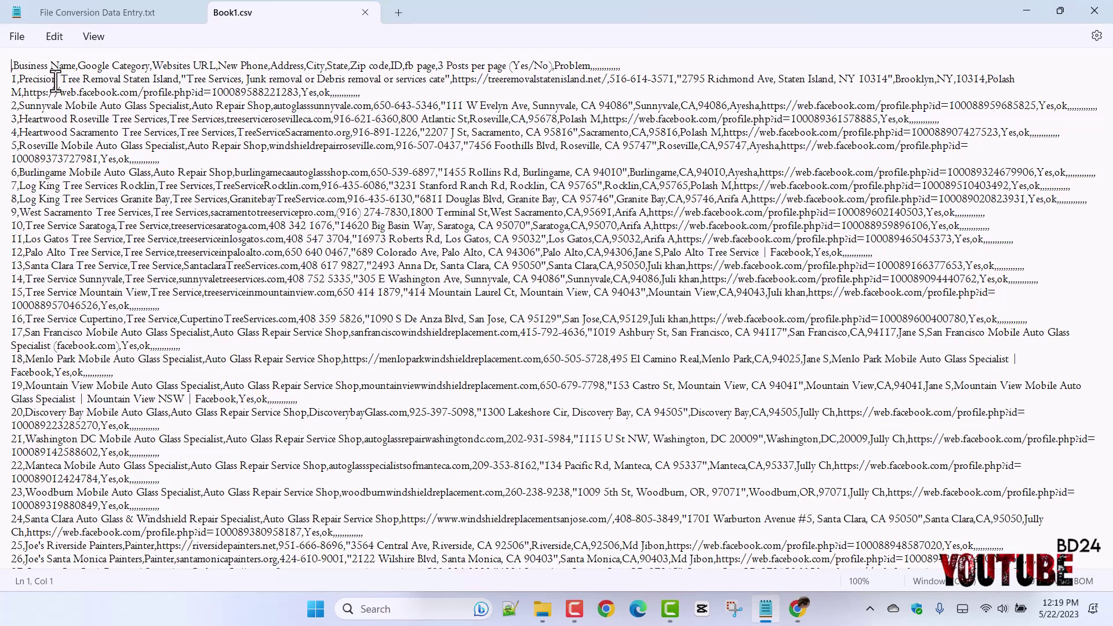
{"action": "left_click", "coordinate": [1027, 11]}
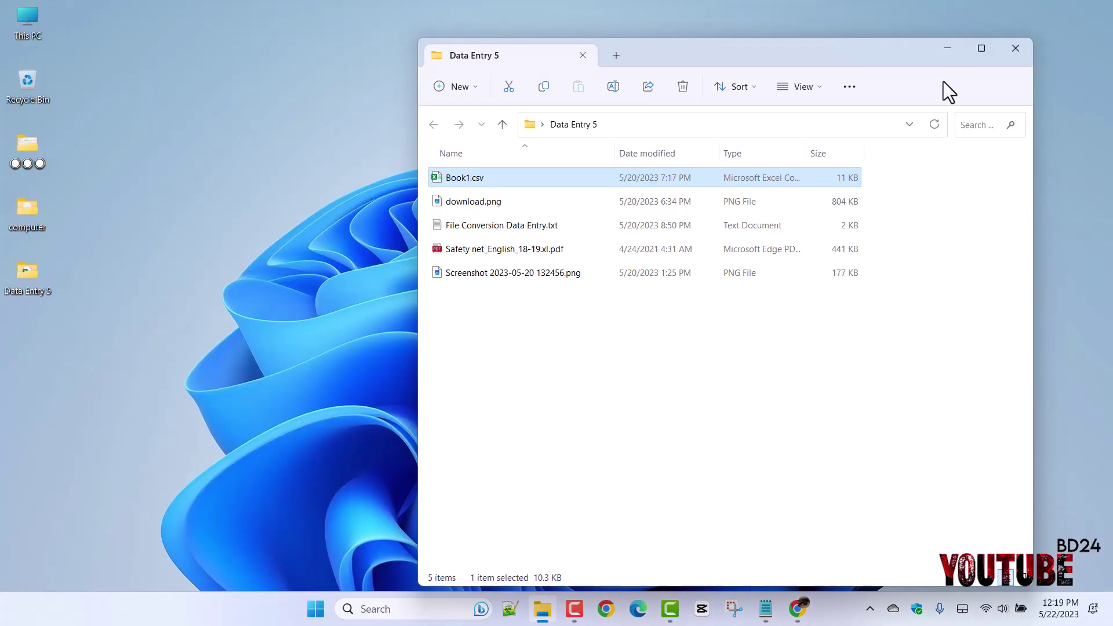
{"action": "left_click", "coordinate": [959, 42]}
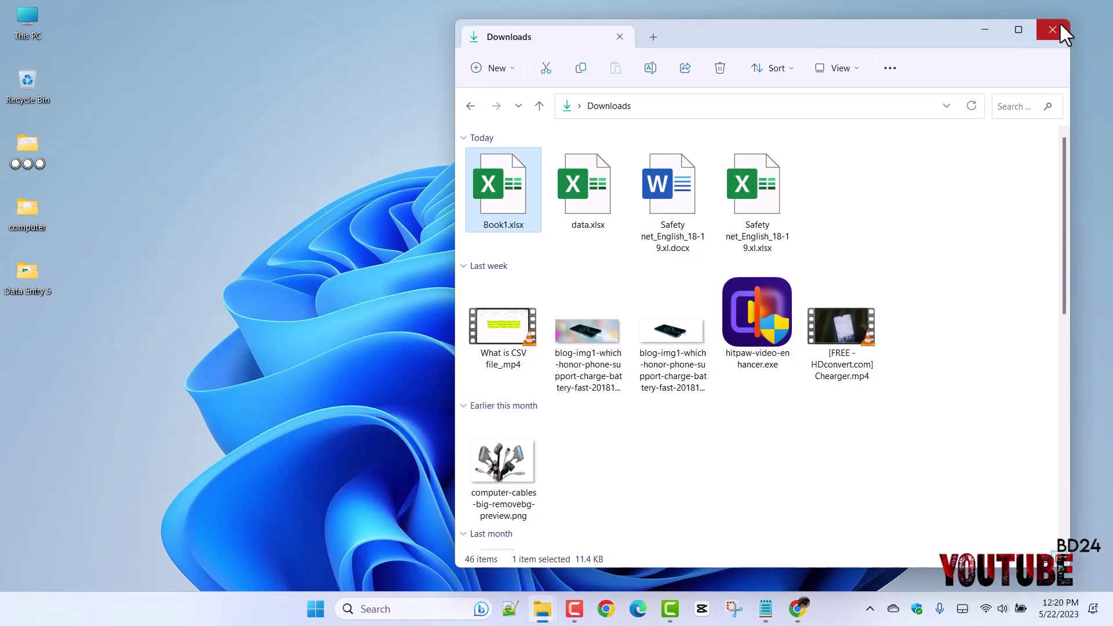
{"action": "left_click", "coordinate": [1053, 30]}
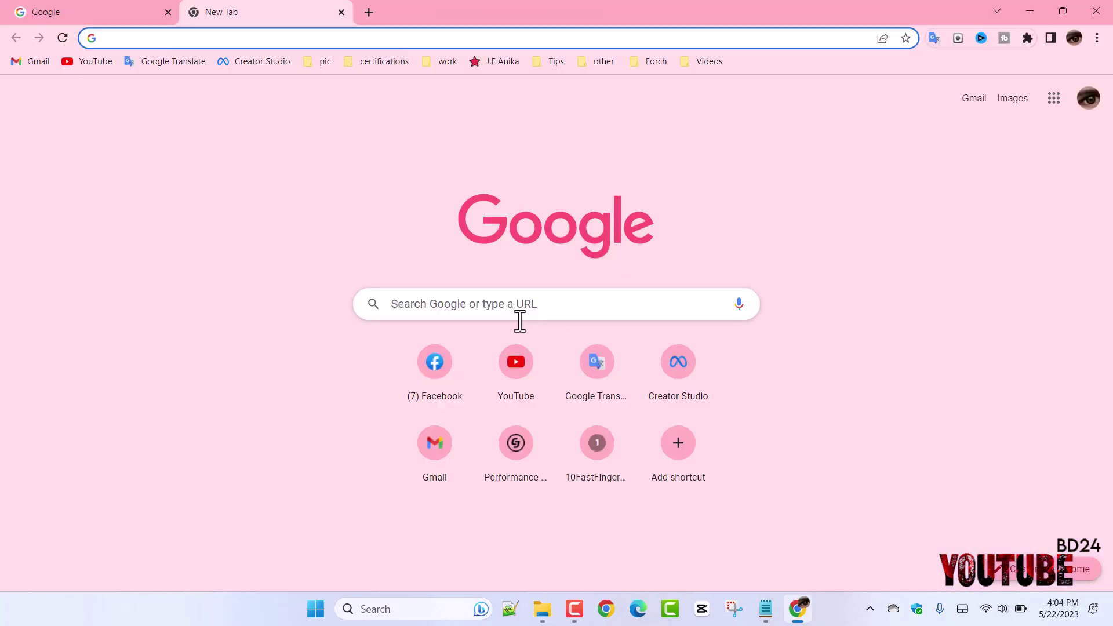
{"action": "left_click", "coordinate": [481, 308]}
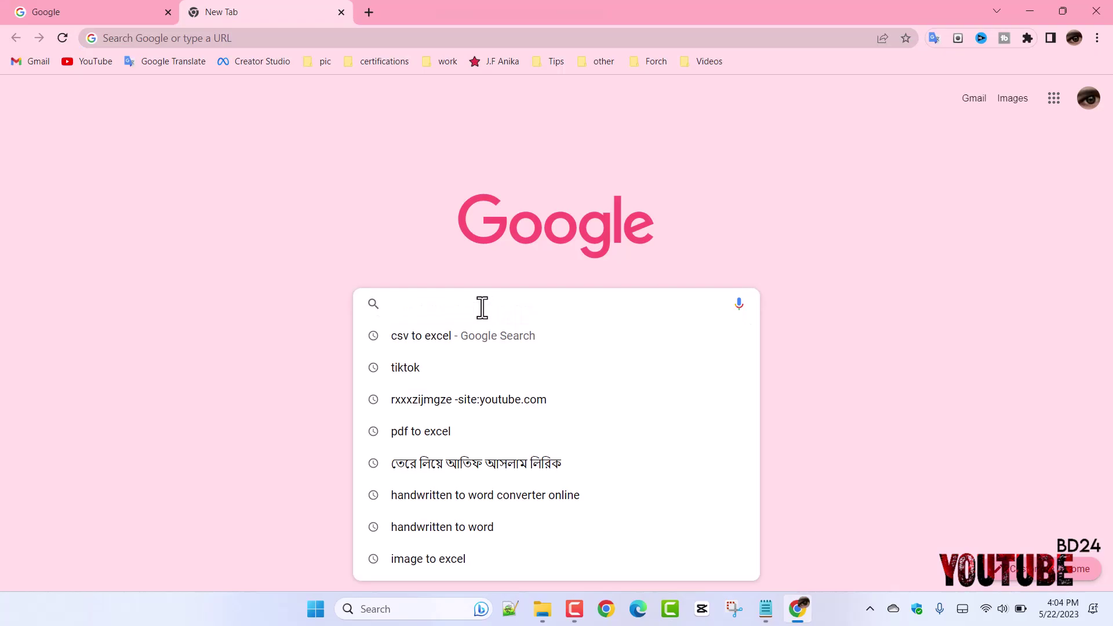
{"action": "type", "text": "2800"}
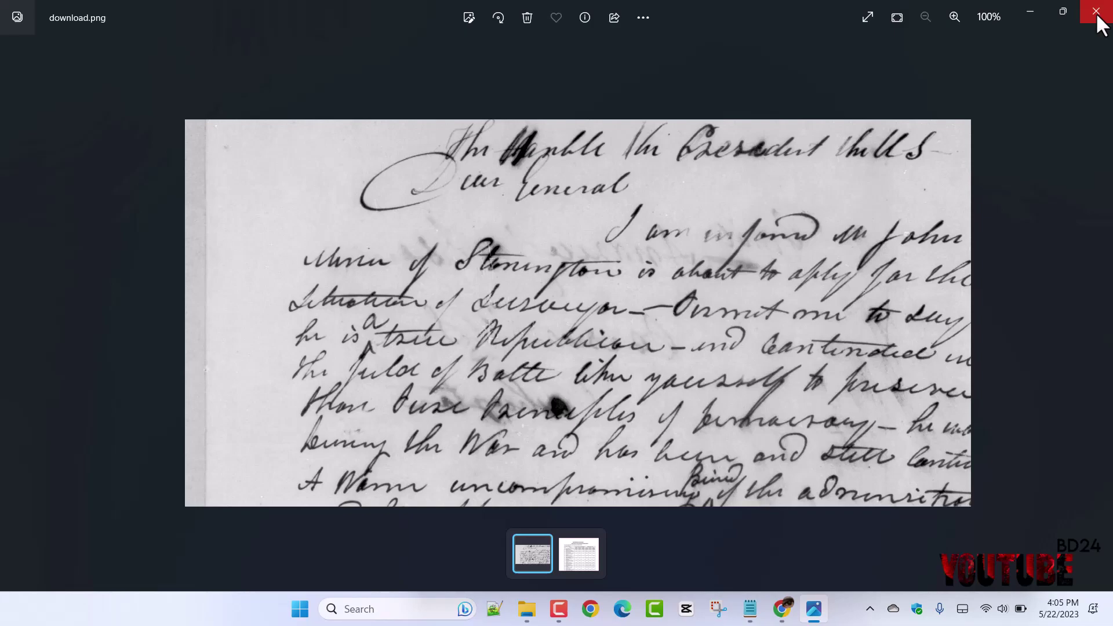
Close the handwritten download.png image, minimize its Data Entry 5 folder and open Google Drive in Chrome
{"action": "left_click", "coordinate": [1097, 17]}
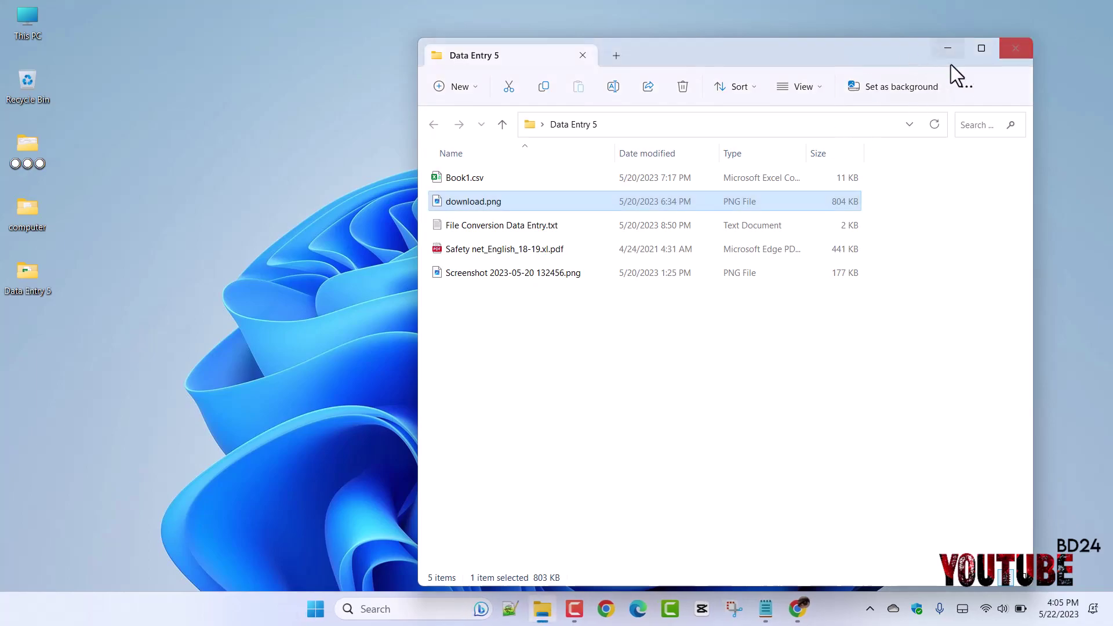
{"action": "left_click", "coordinate": [955, 50]}
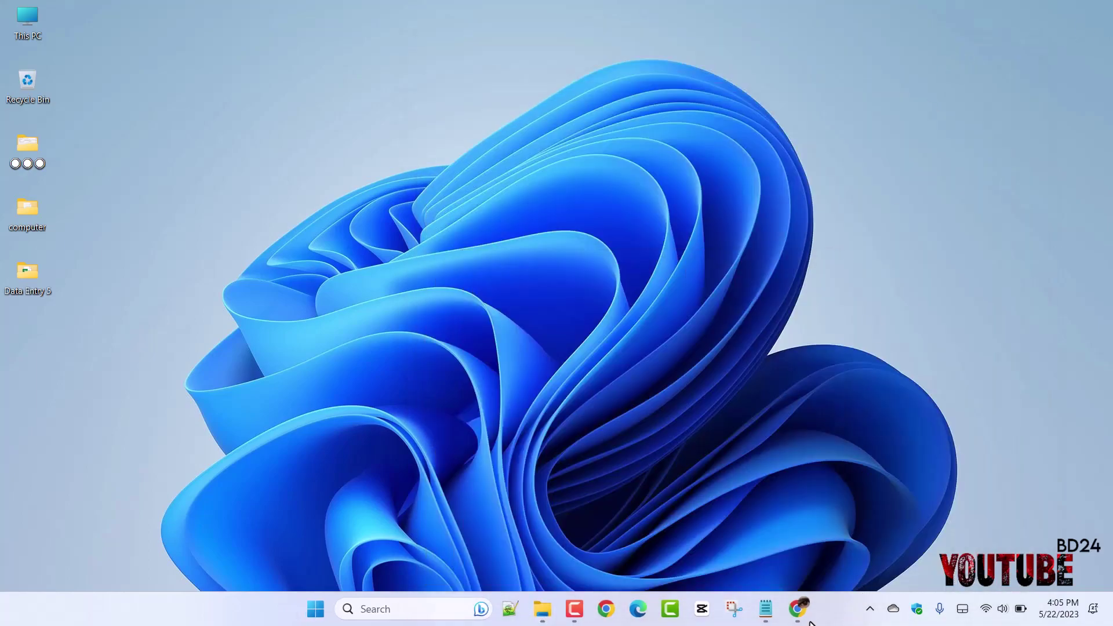
{"action": "key", "text": "alt+Tab"}
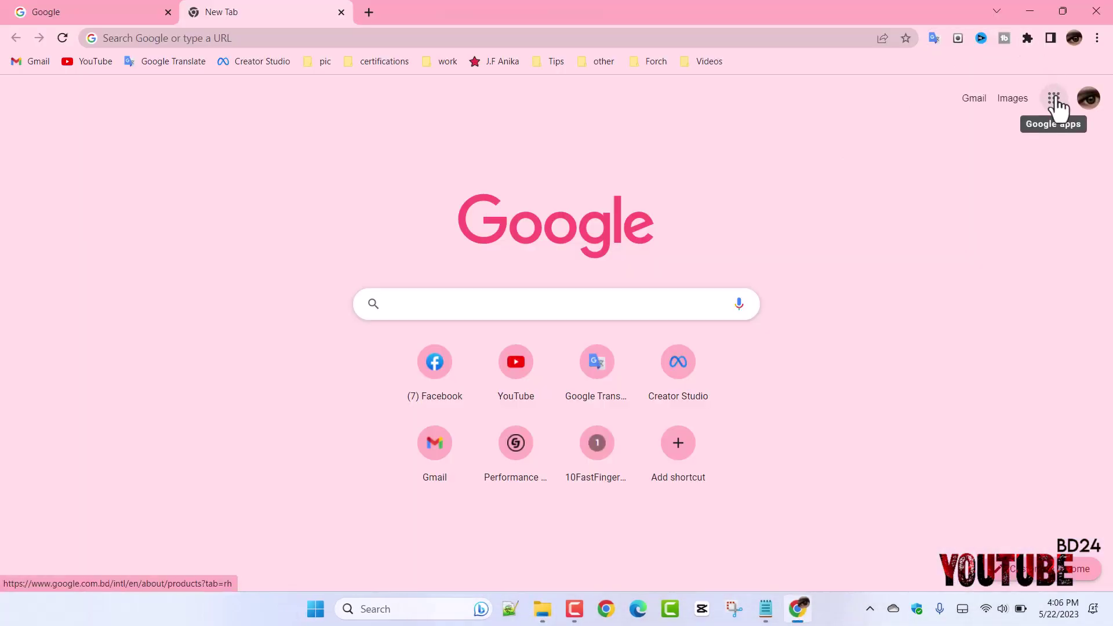
{"action": "left_click", "coordinate": [1054, 99]}
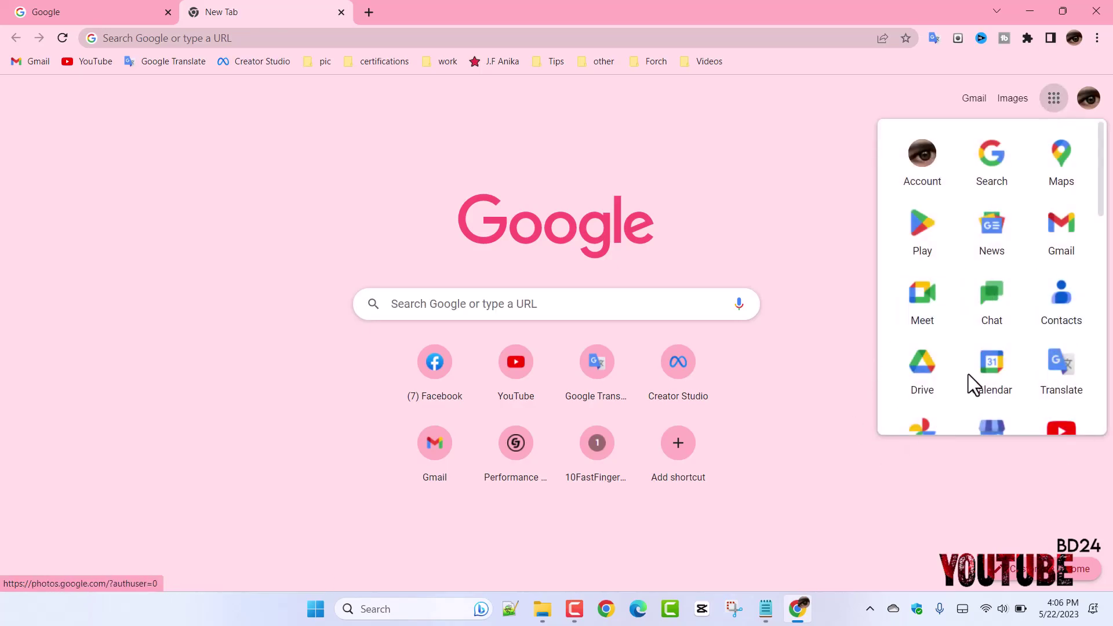
{"action": "left_click", "coordinate": [922, 383]}
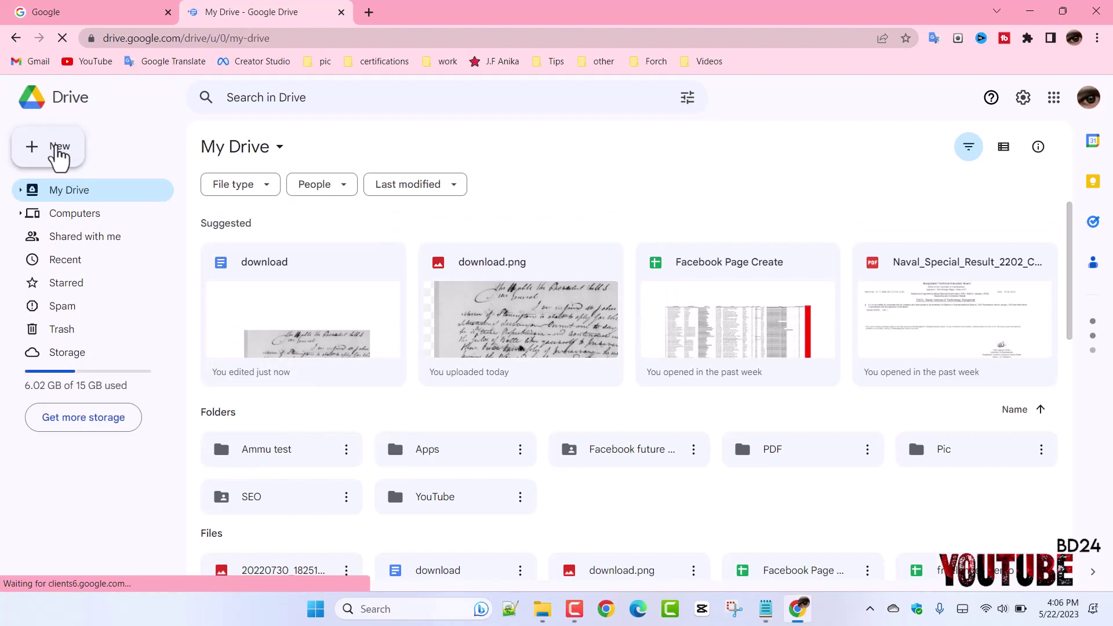
{"action": "left_click", "coordinate": [58, 154]}
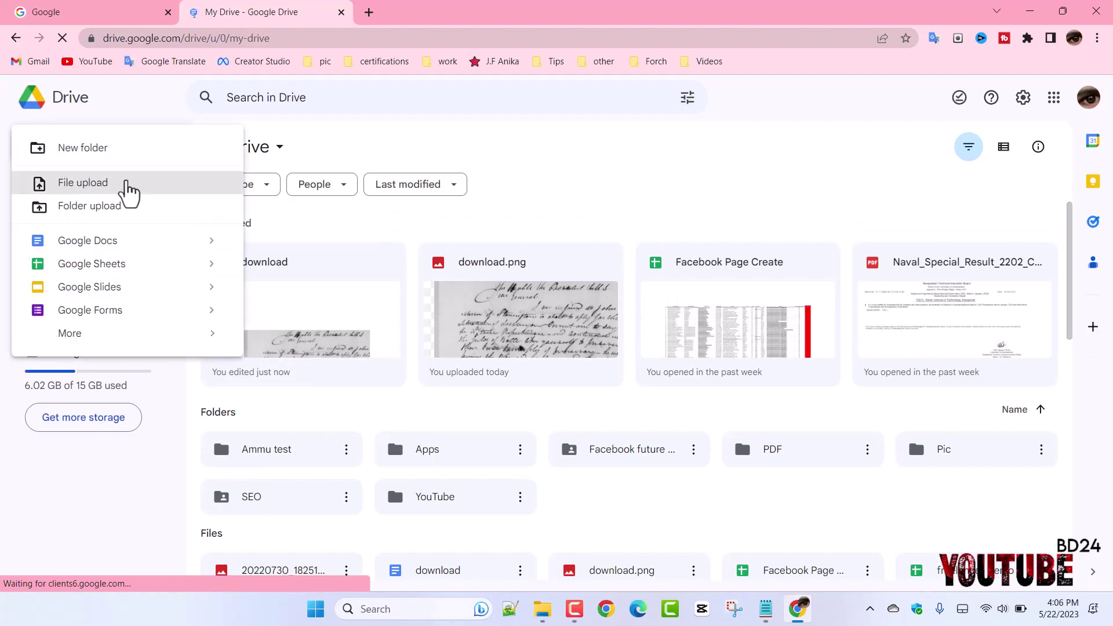
{"action": "left_click", "coordinate": [125, 184]}
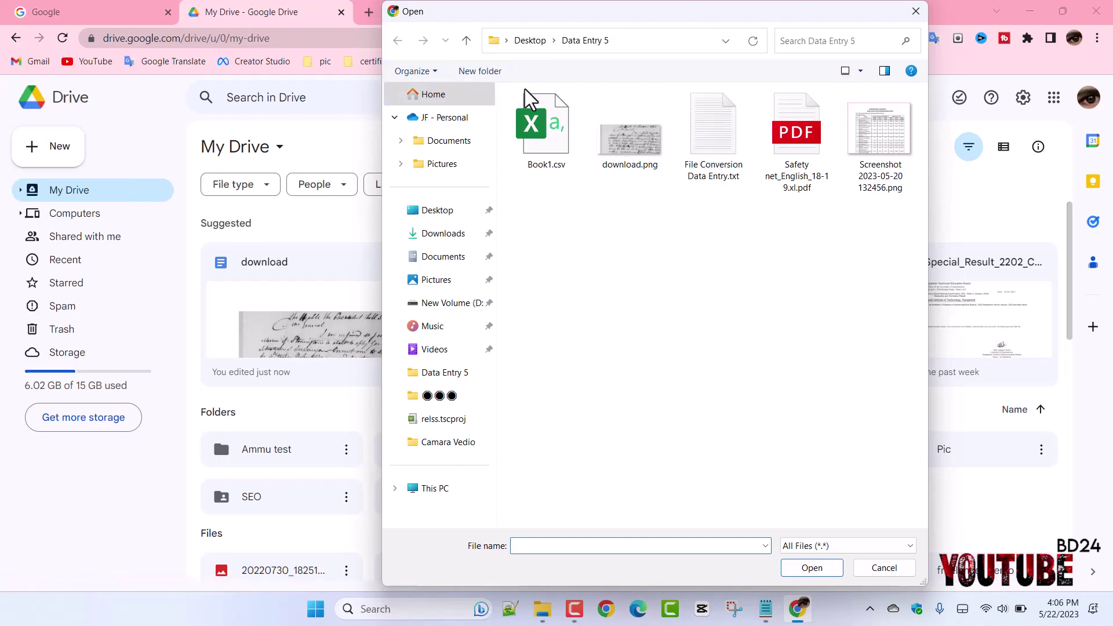
{"action": "left_click", "coordinate": [614, 155]}
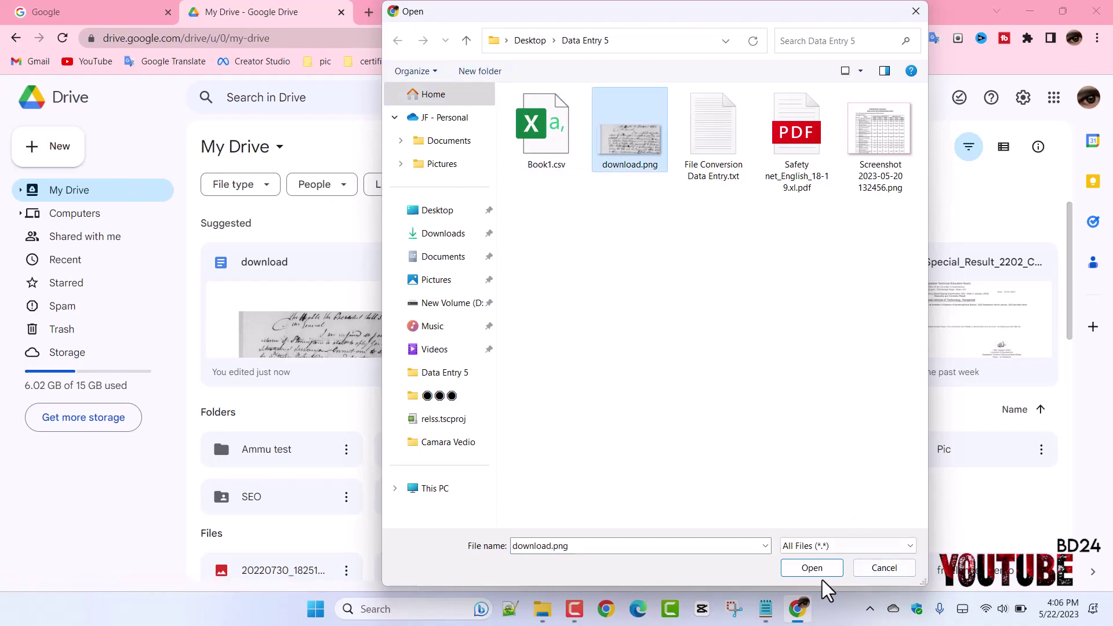
{"action": "left_click", "coordinate": [875, 571]}
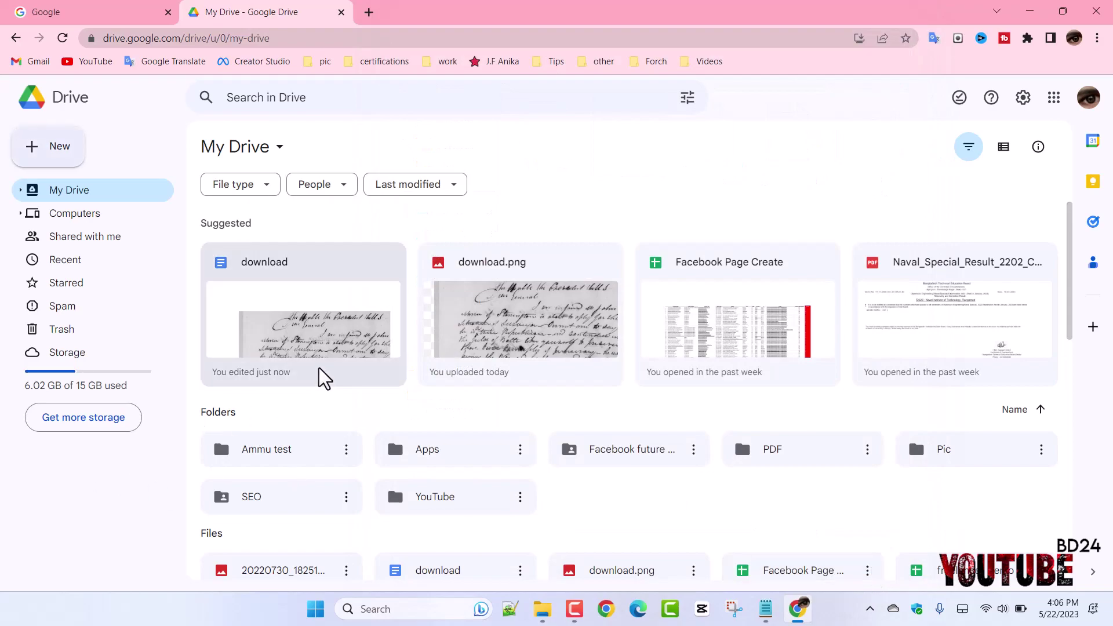
Open the handwritten download.png from My Drive with Google Docs to convert it to editable text
{"action": "left_click", "coordinate": [510, 346]}
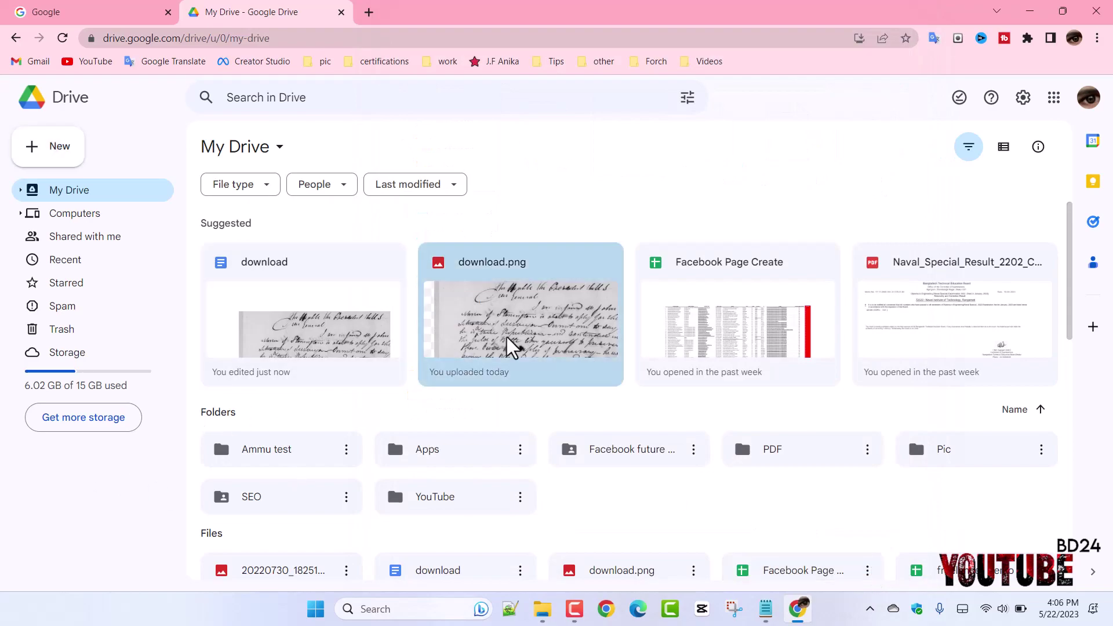
{"action": "right_click", "coordinate": [513, 347]}
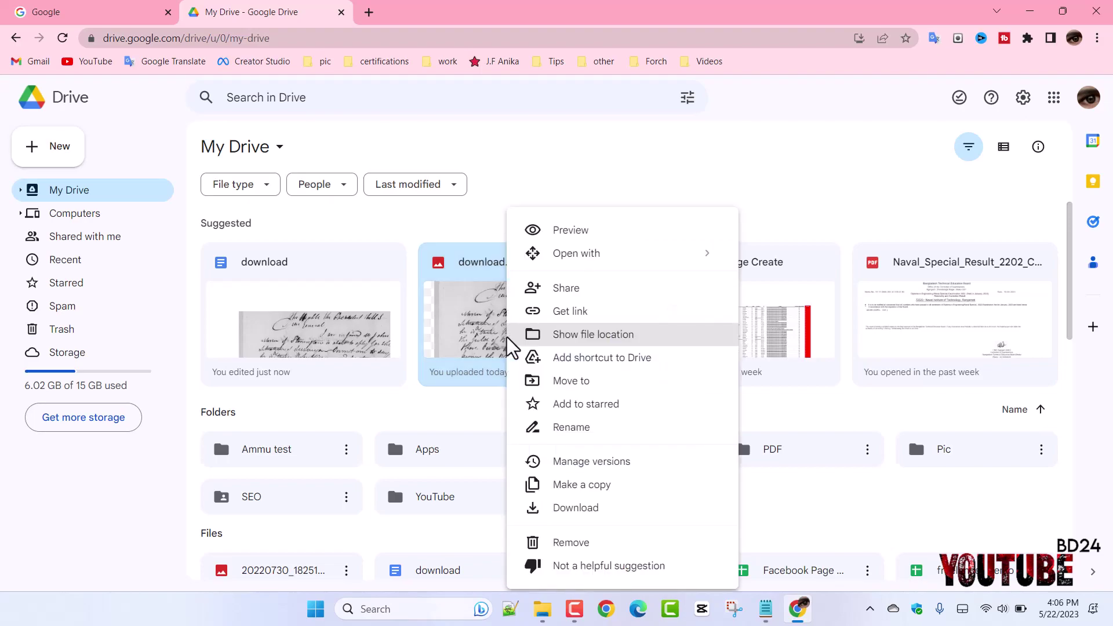
{"action": "mouse_move", "coordinate": [615, 261]}
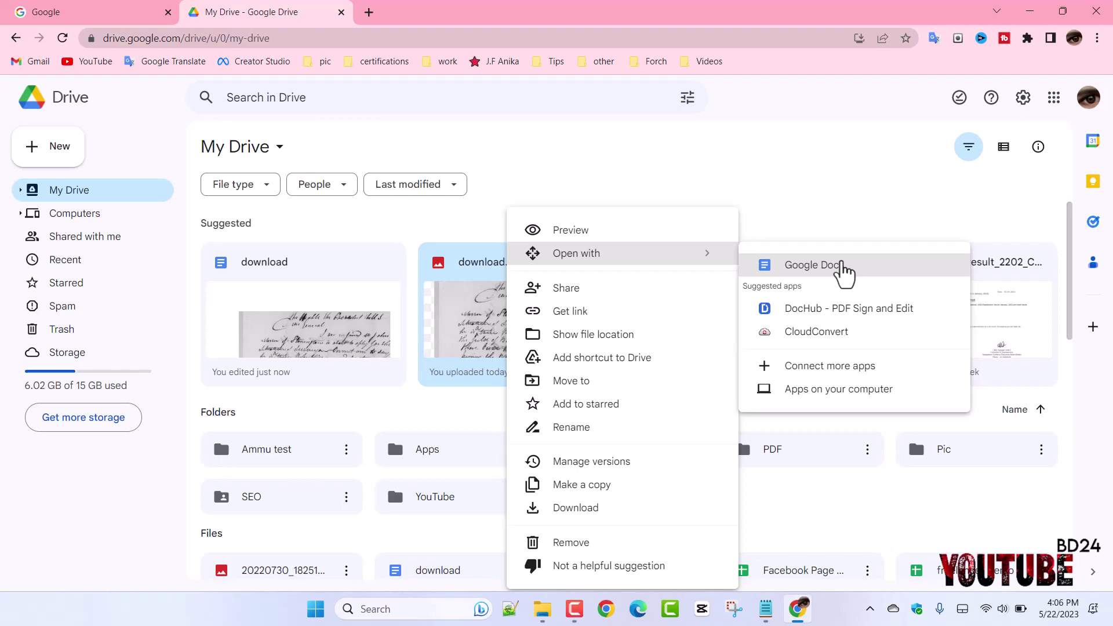
{"action": "left_click", "coordinate": [843, 266]}
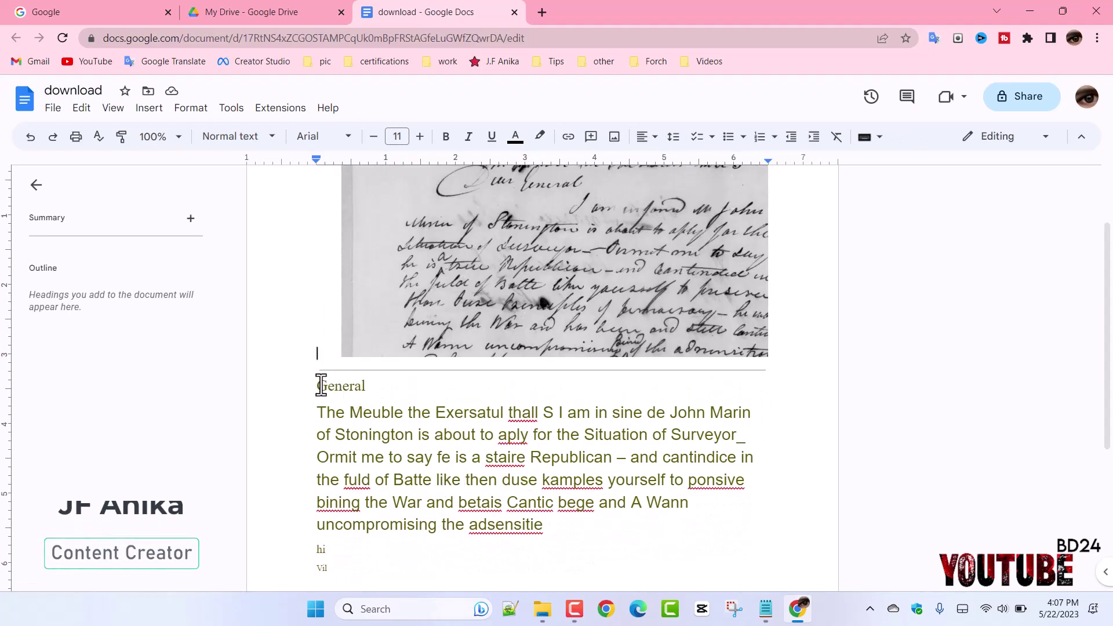
Enter crop mode on the handwritten image above the converted text and enlarge both its crop frame and the picture inside
{"action": "left_click_drag", "start_coordinate": [318, 386], "coordinate": [563, 539]}
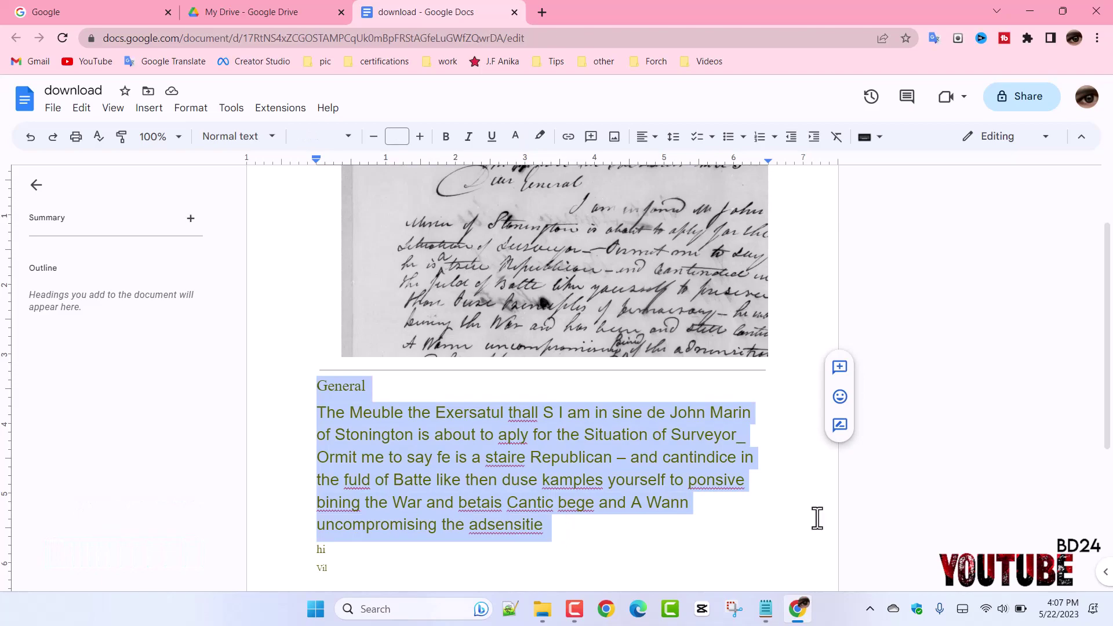
{"action": "left_click", "coordinate": [621, 219]}
{"action": "double_click", "coordinate": [622, 219]}
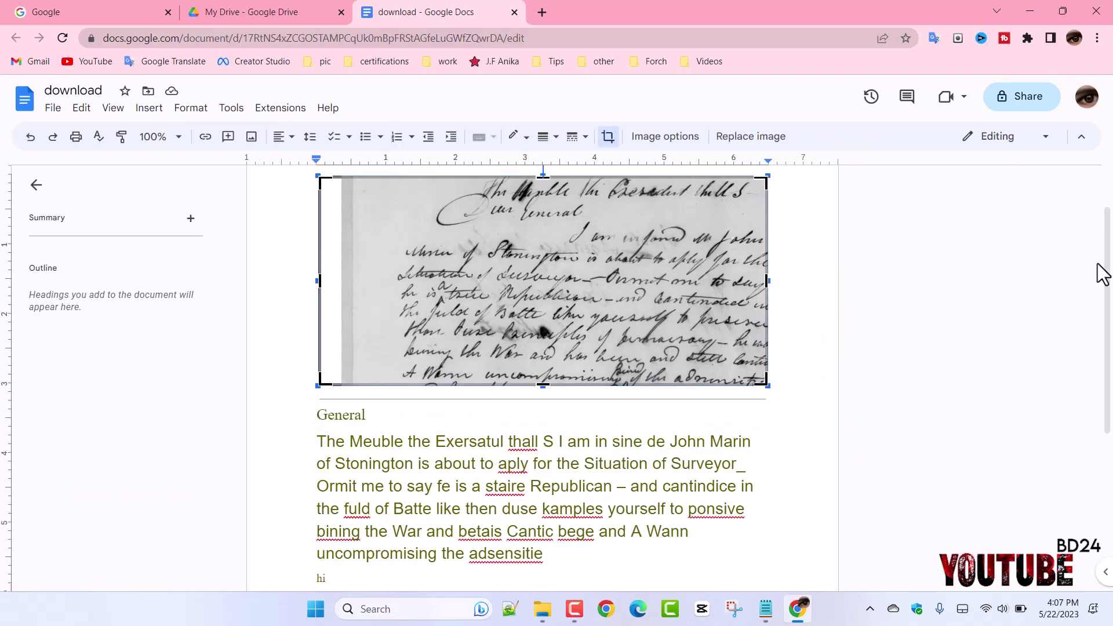
{"action": "left_click_drag", "start_coordinate": [1105, 374], "coordinate": [1106, 335]}
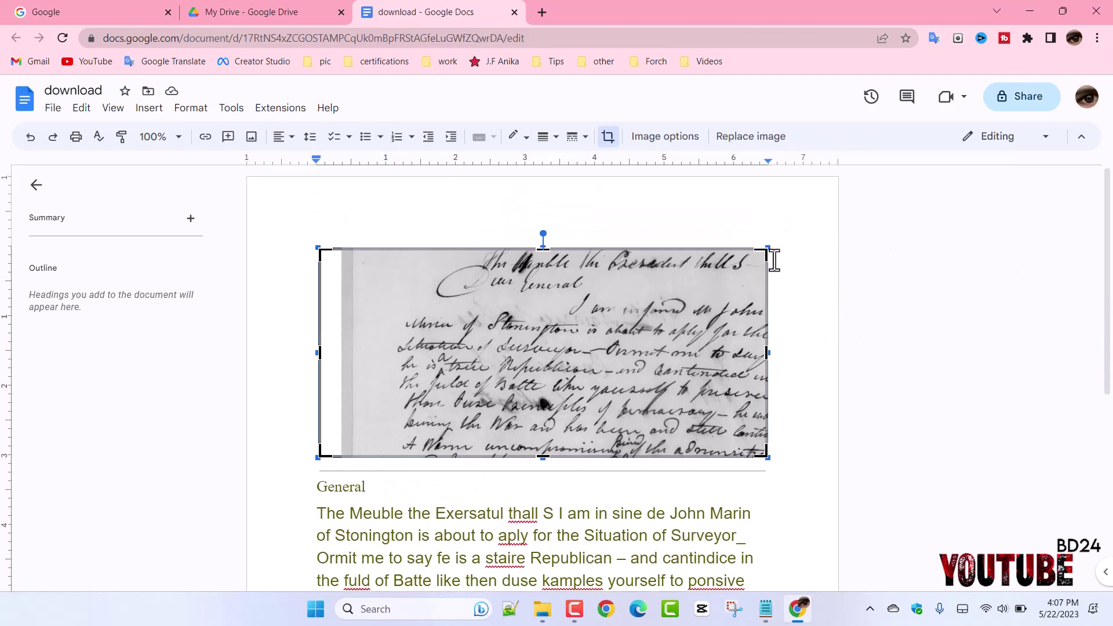
{"action": "left_click_drag", "start_coordinate": [764, 254], "coordinate": [796, 205]}
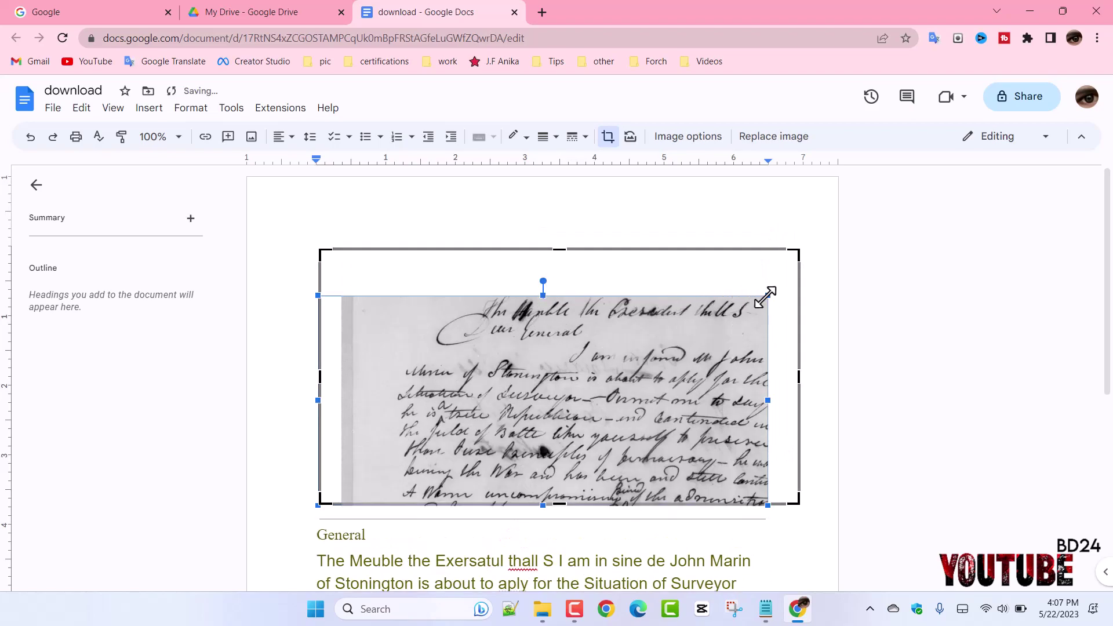
{"action": "left_click_drag", "start_coordinate": [770, 293], "coordinate": [803, 248]}
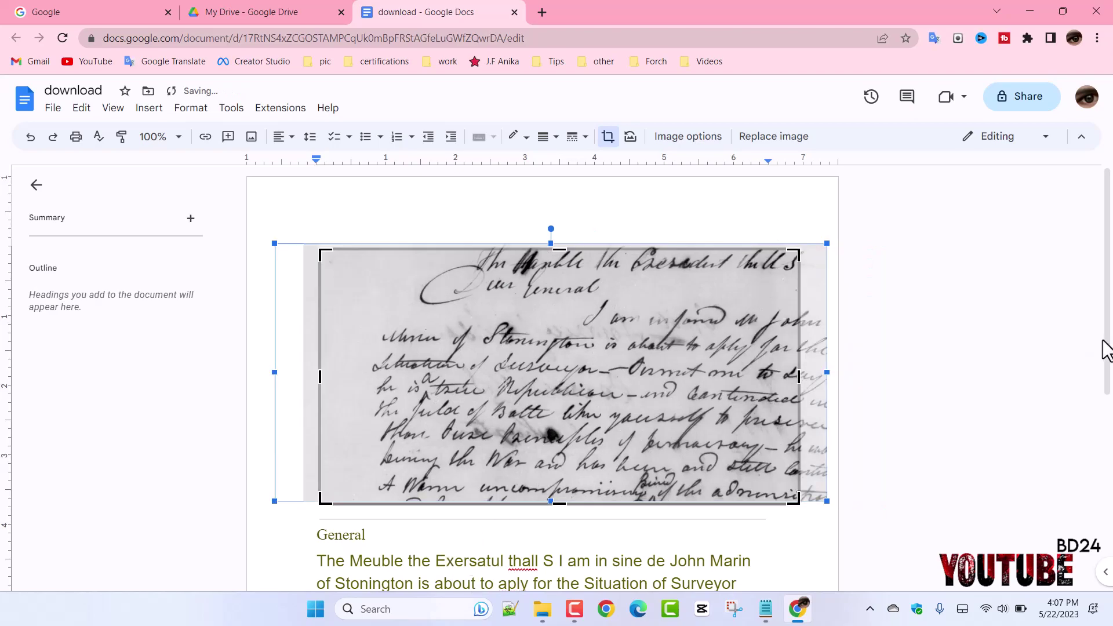
{"action": "left_click_drag", "start_coordinate": [1109, 345], "coordinate": [1111, 405]}
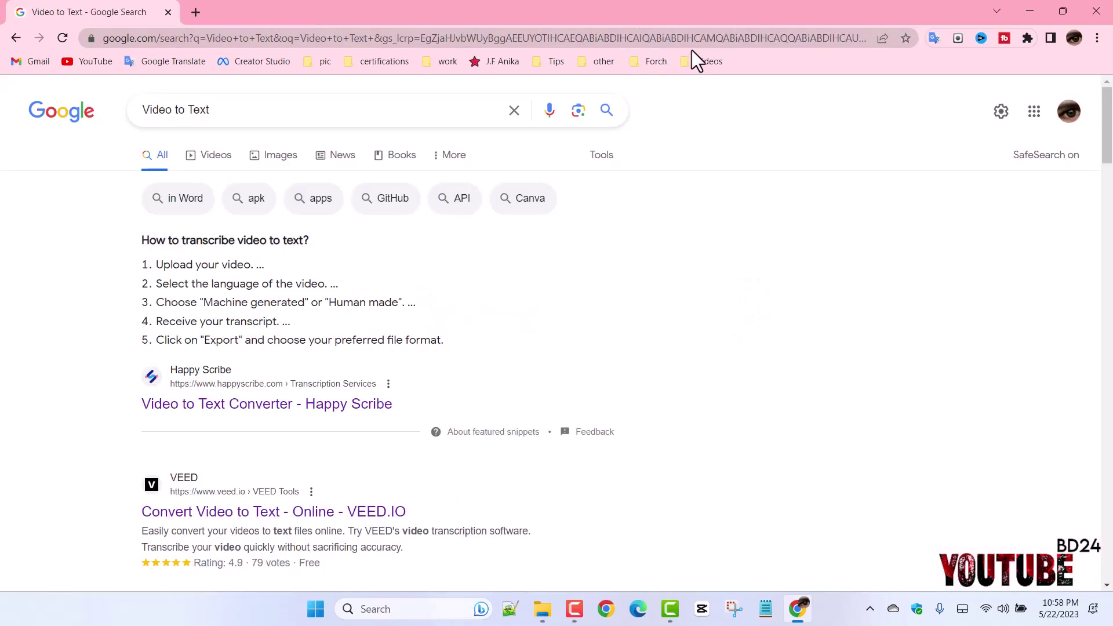
Open the bookmarked Translate.Video site and add "What is CSV file_.mp4" from Downloads for upload
{"action": "left_click", "coordinate": [702, 62]}
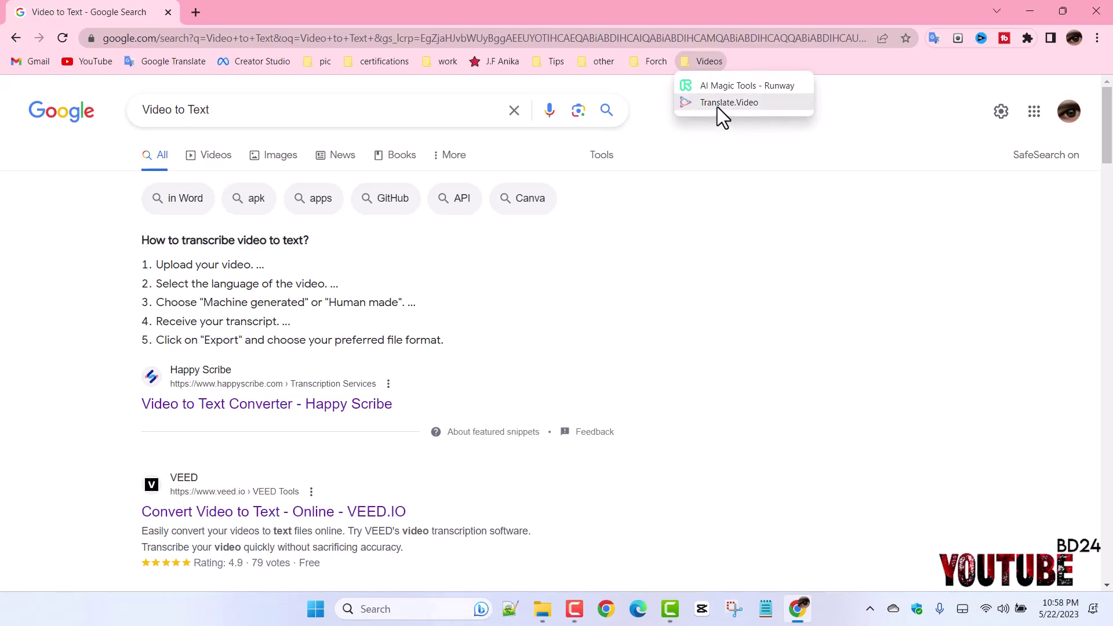
{"action": "left_click", "coordinate": [718, 106]}
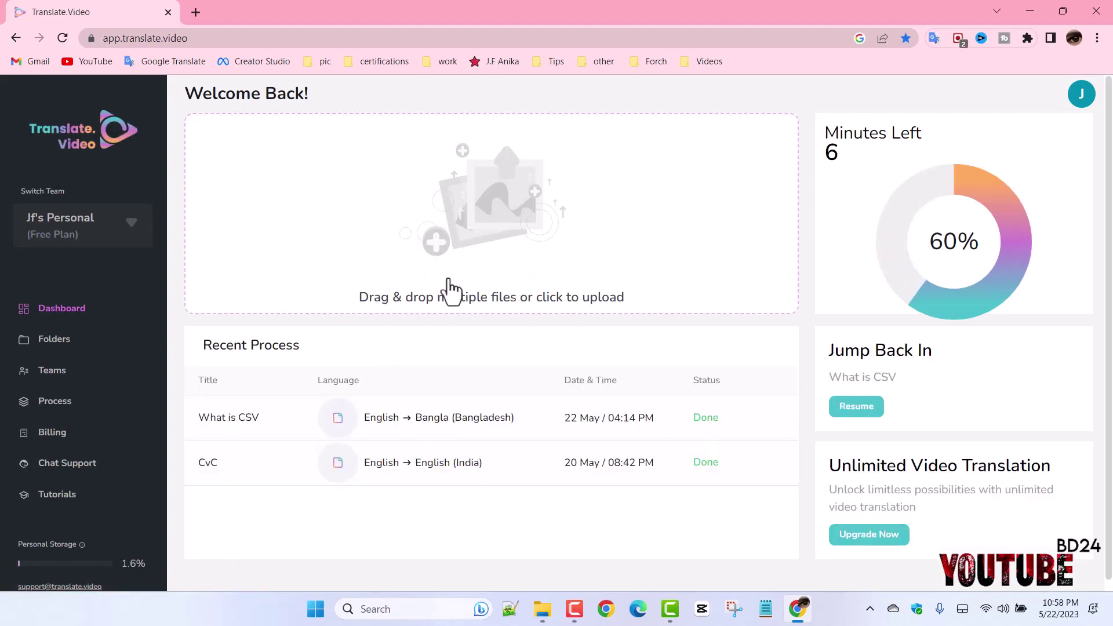
{"action": "left_click", "coordinate": [486, 255]}
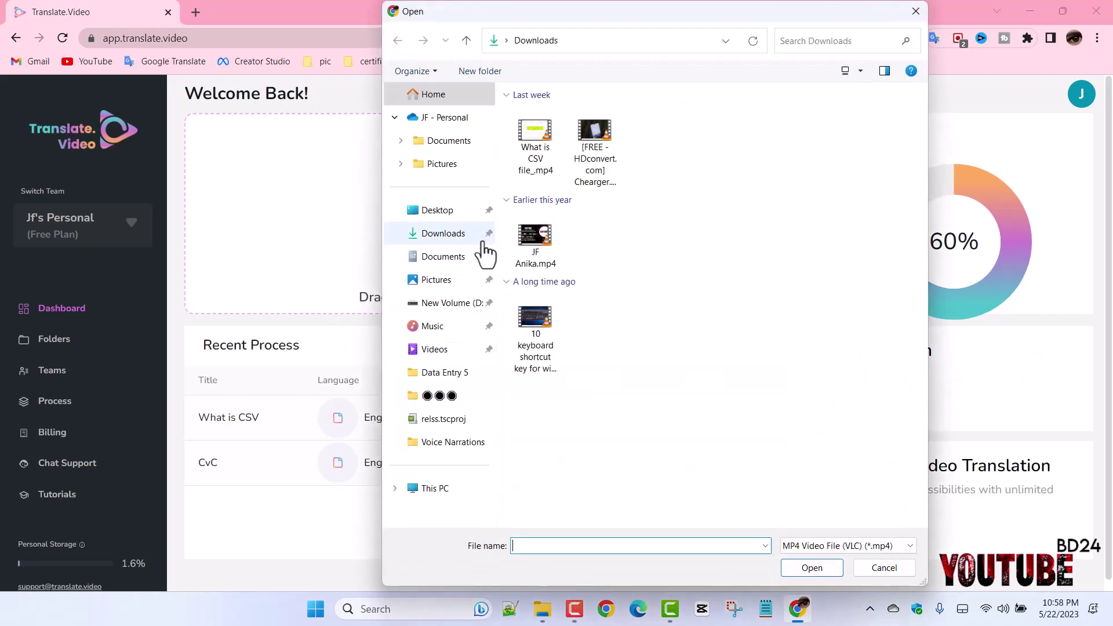
{"action": "left_click", "coordinate": [534, 132]}
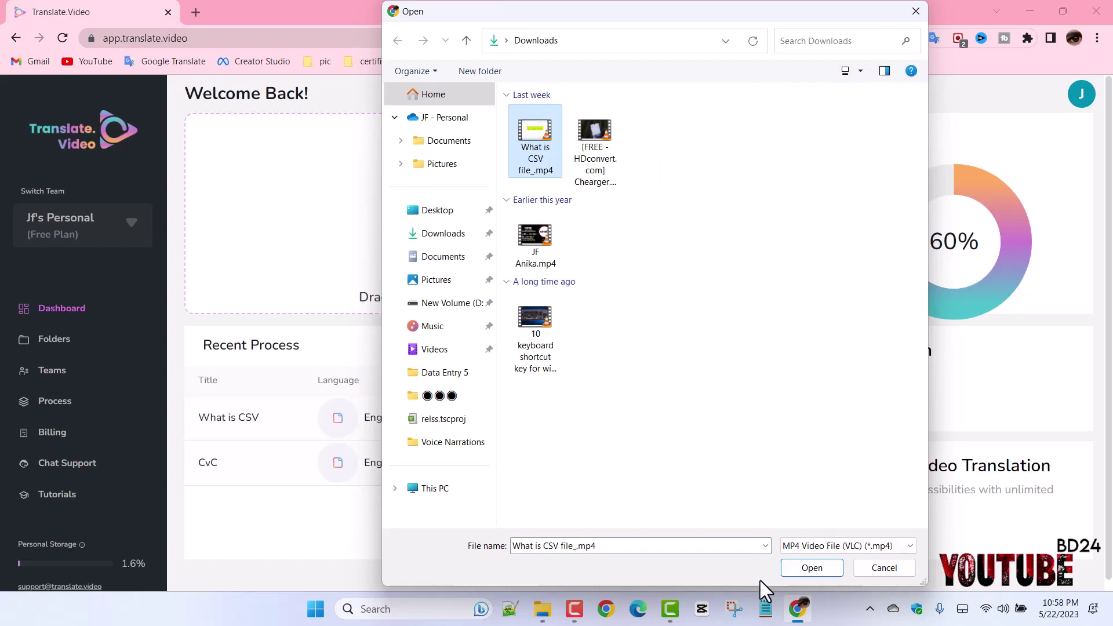
{"action": "left_click", "coordinate": [816, 571]}
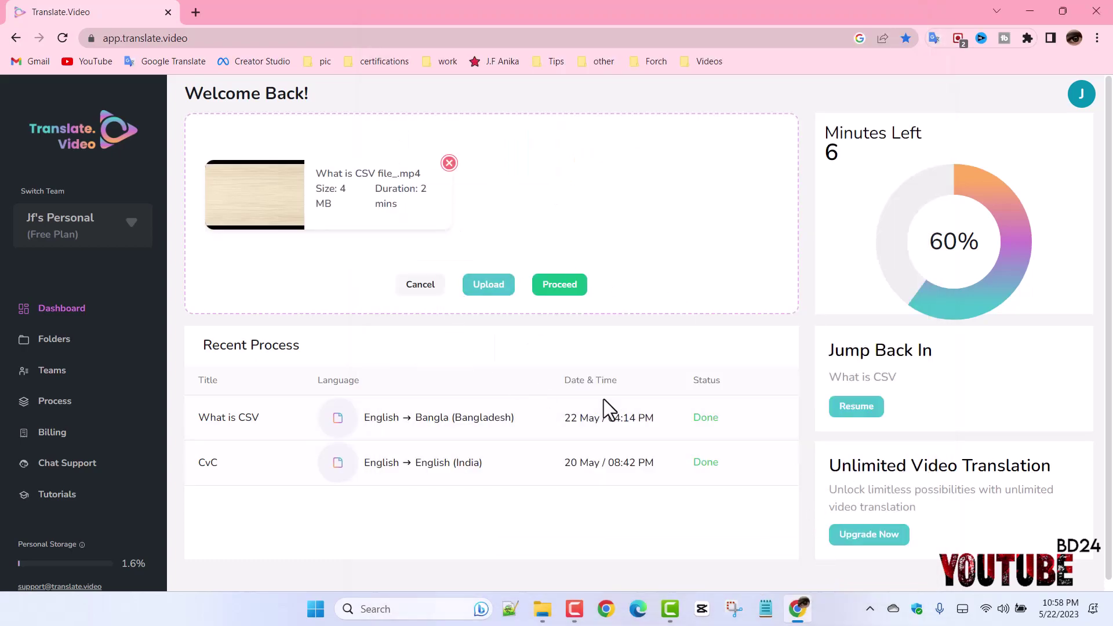
Proceed with the added video, enter the creator's name as its title and set the source language to English
{"action": "left_click", "coordinate": [569, 293]}
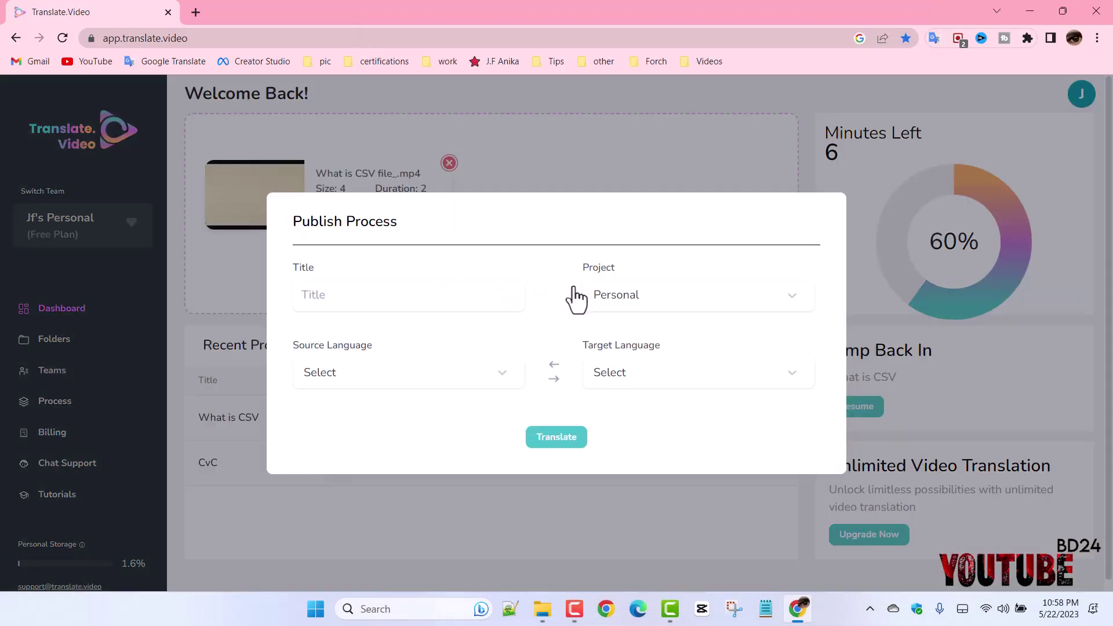
{"action": "left_click", "coordinate": [333, 309]}
{"action": "type", "text": "JF Anika"}
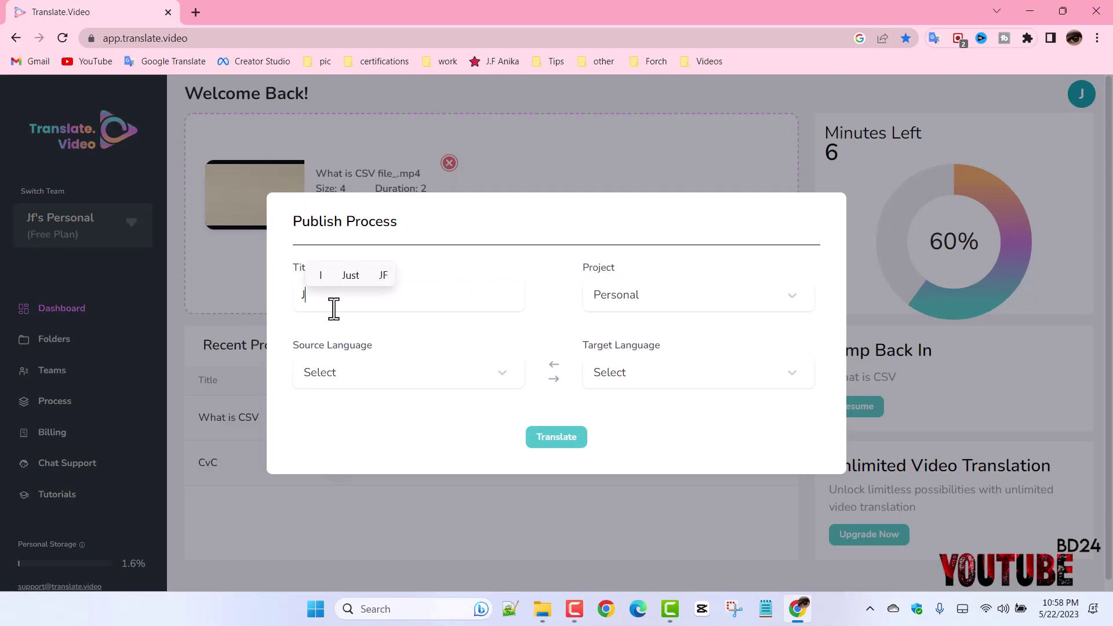
{"action": "left_click", "coordinate": [357, 370]}
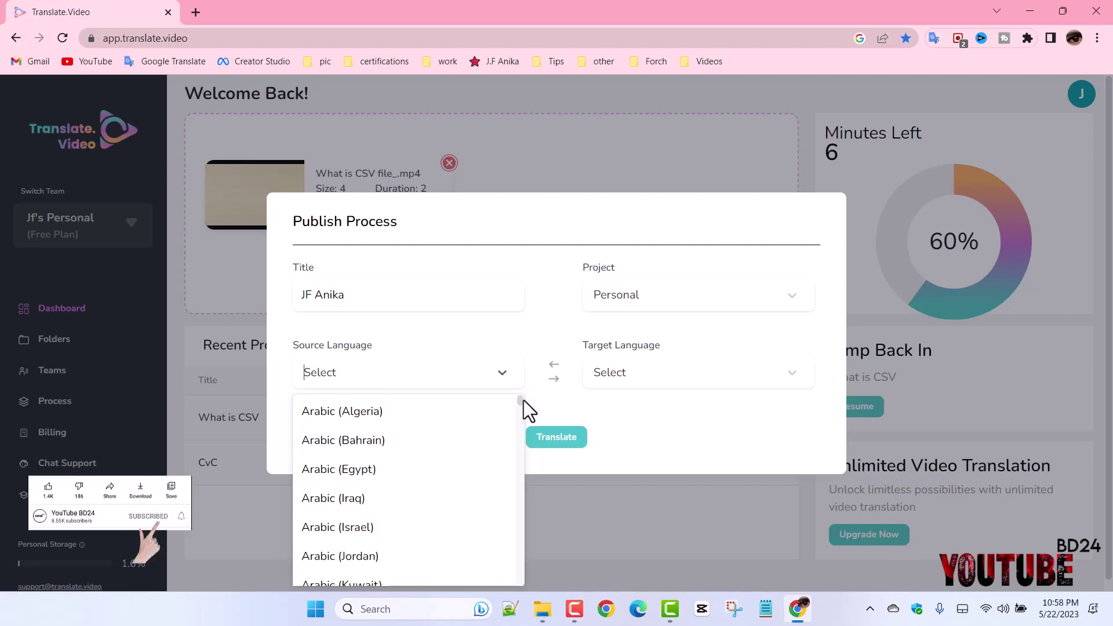
{"action": "left_click_drag", "start_coordinate": [522, 400], "coordinate": [530, 584]}
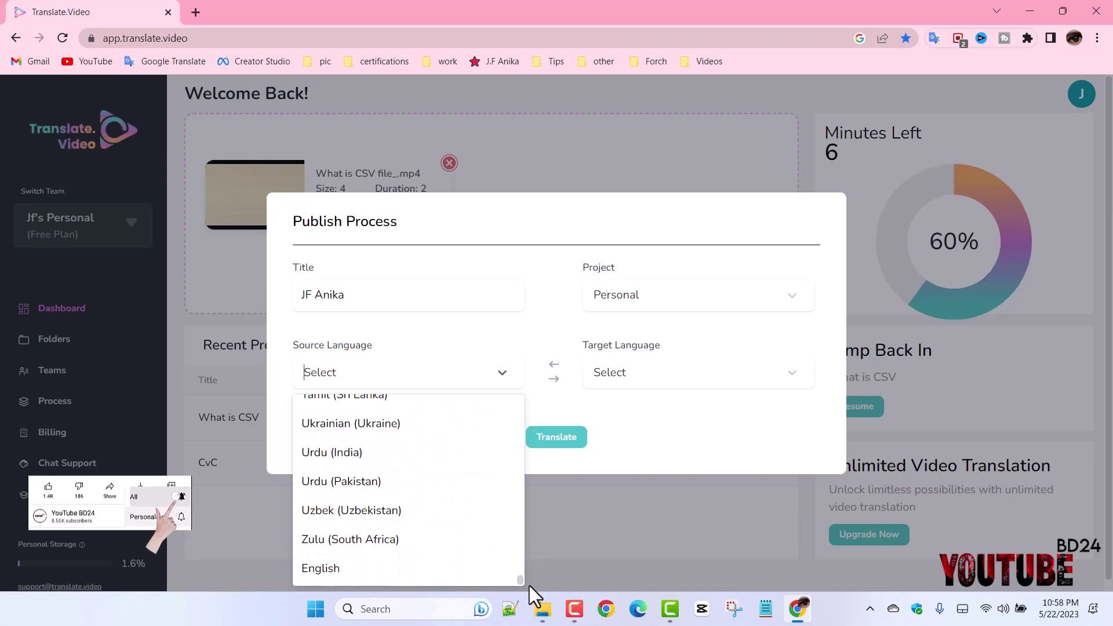
{"action": "left_click", "coordinate": [325, 569]}
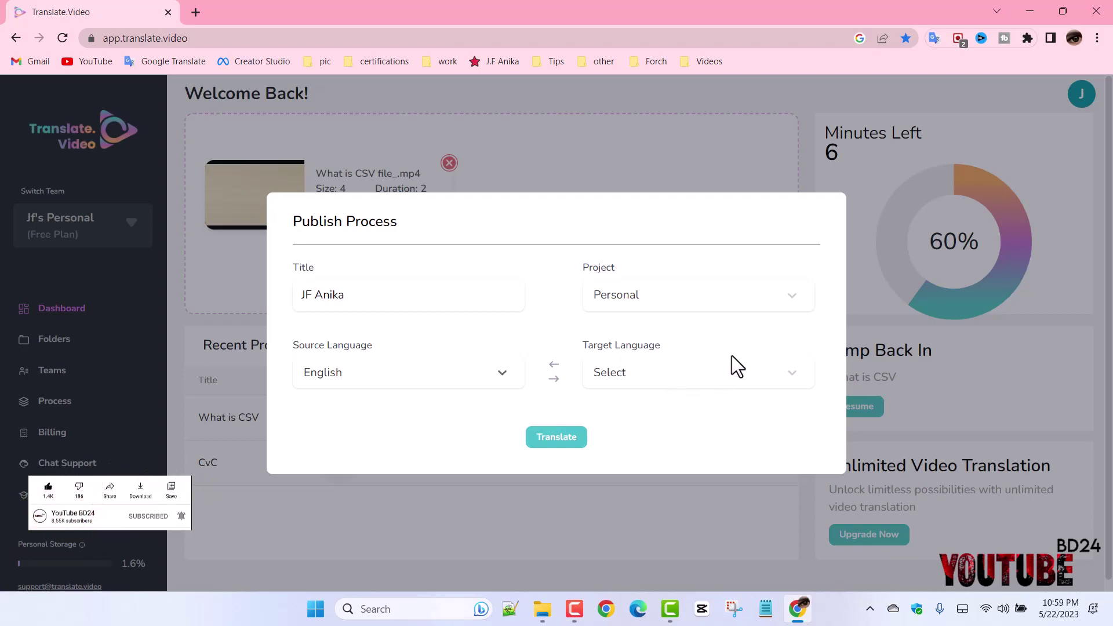
Set the target language to Bangla (Bangladesh) and start the video's translation
{"action": "left_click", "coordinate": [733, 372]}
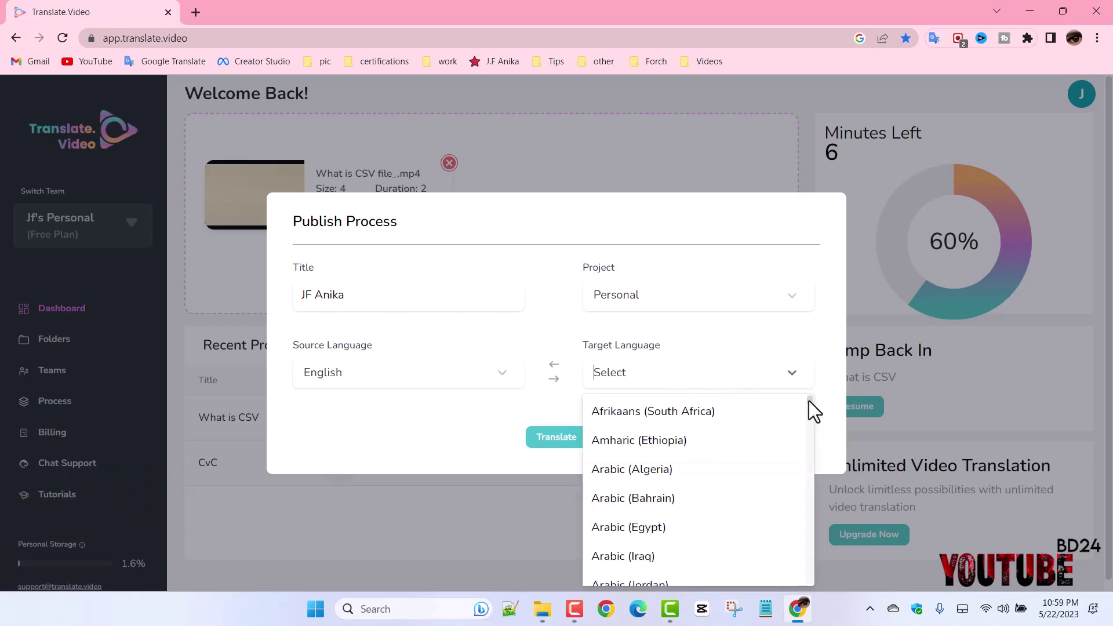
{"action": "left_click_drag", "start_coordinate": [809, 401], "coordinate": [815, 420]}
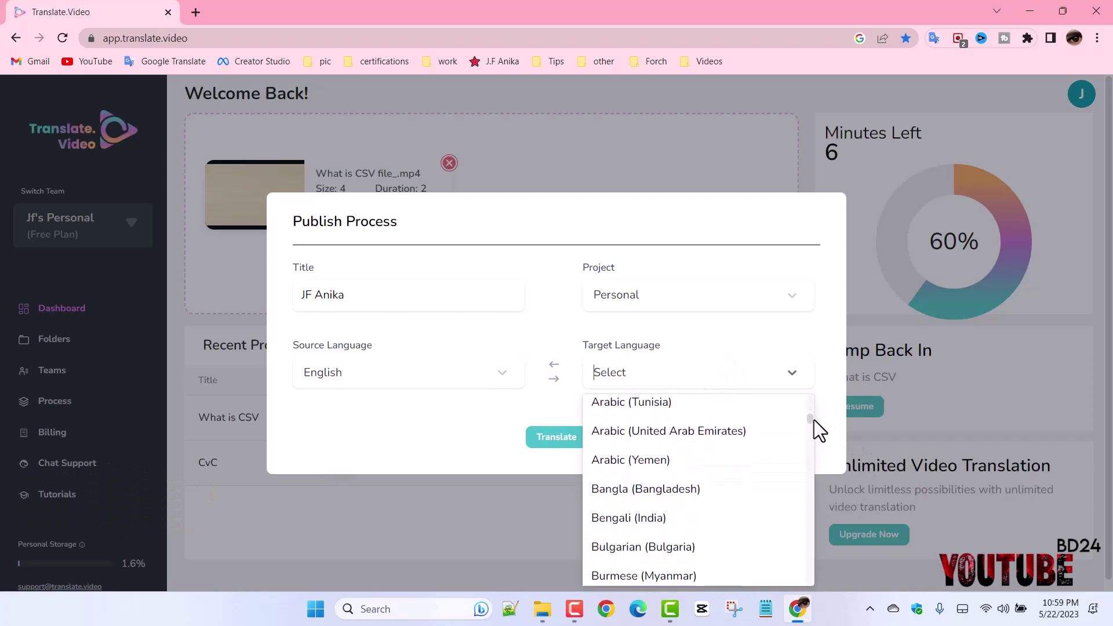
{"action": "left_click", "coordinate": [638, 485]}
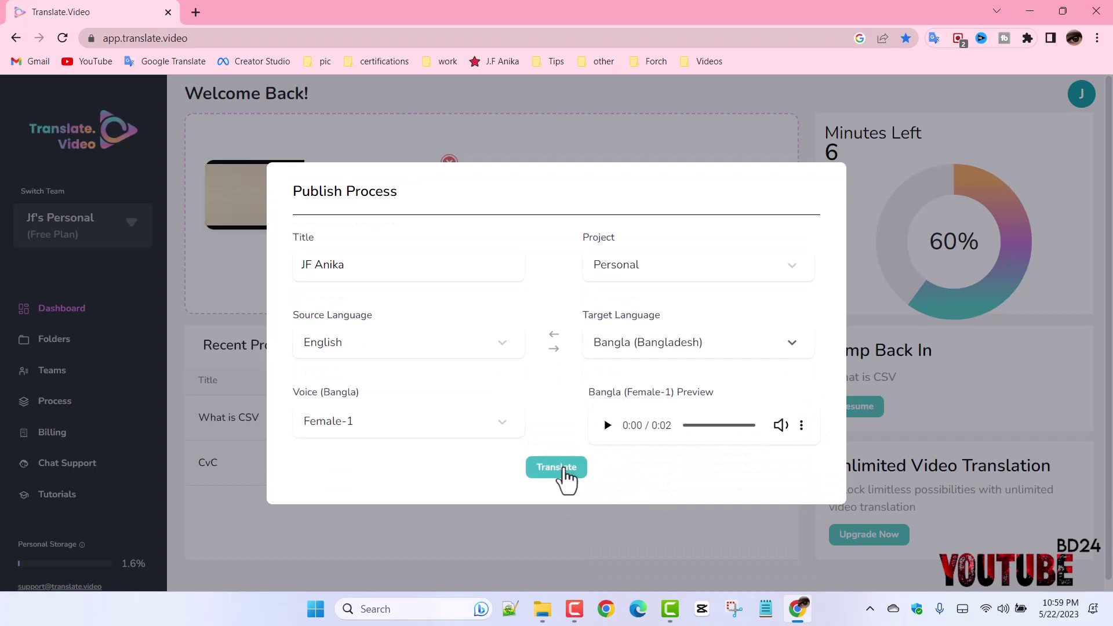
{"action": "left_click", "coordinate": [563, 470]}
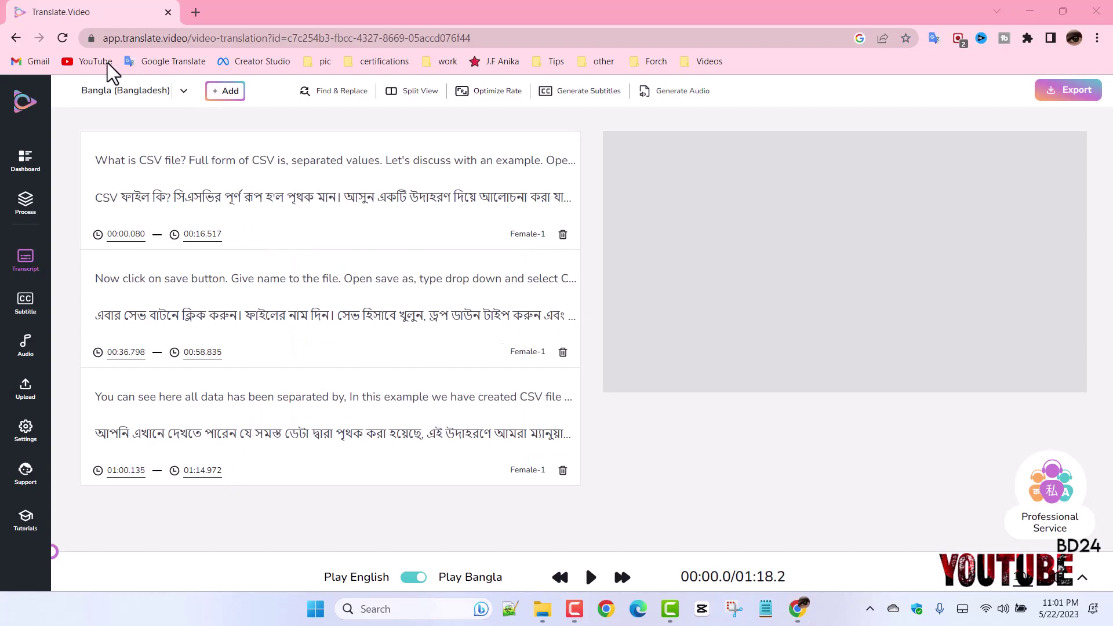
Examine the English and Bangla text and timings on the video's transcript cards
{"action": "mouse_move", "coordinate": [129, 211]}
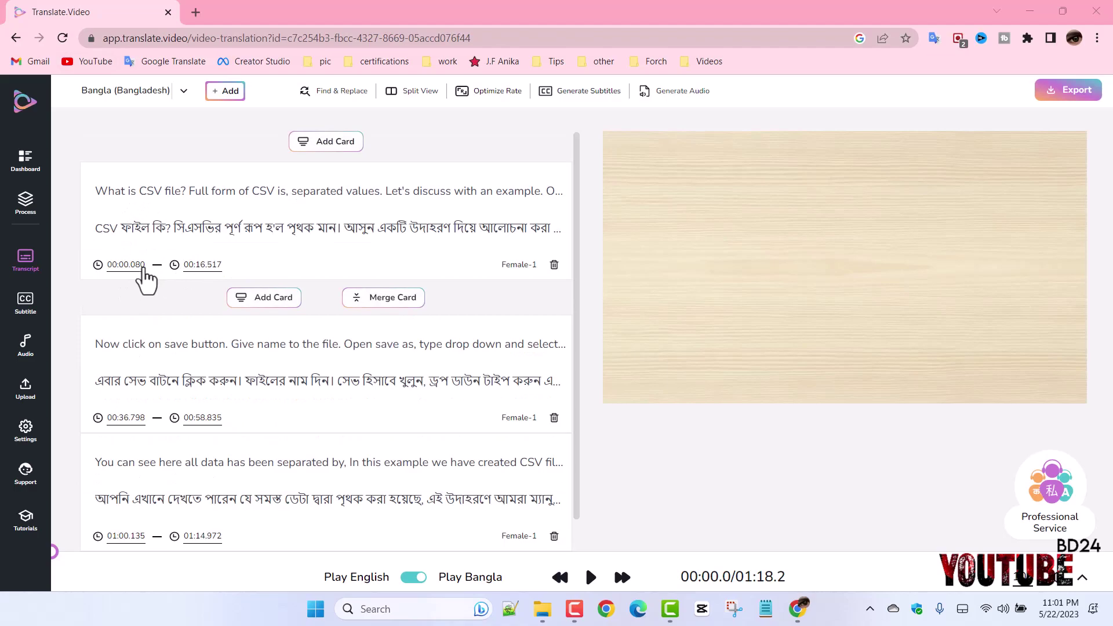
{"action": "mouse_move", "coordinate": [427, 353]}
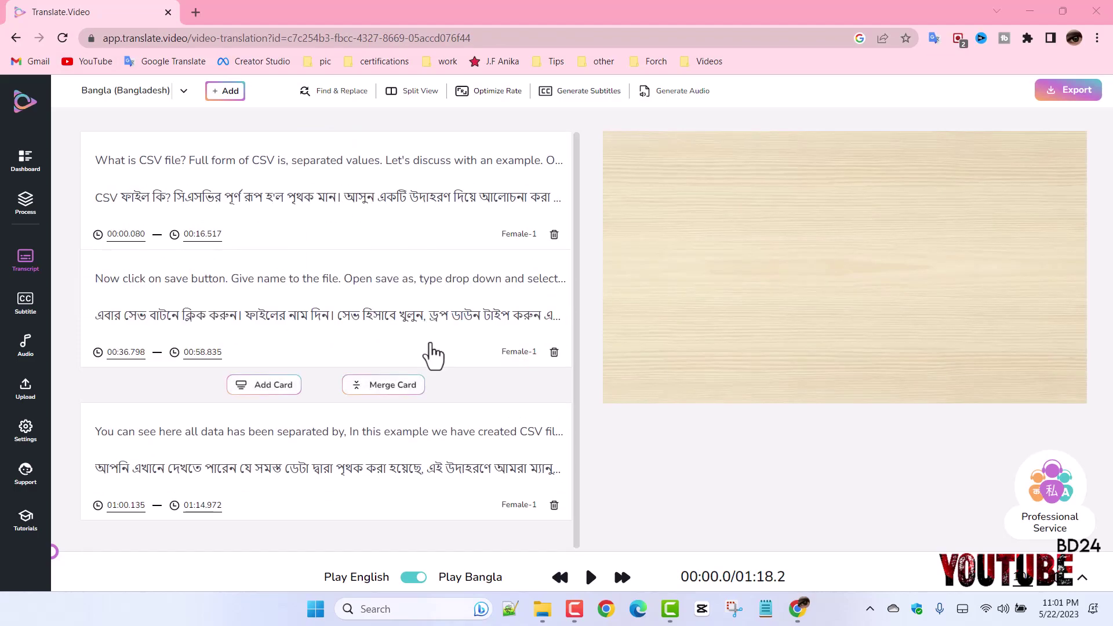
{"action": "mouse_move", "coordinate": [510, 468]}
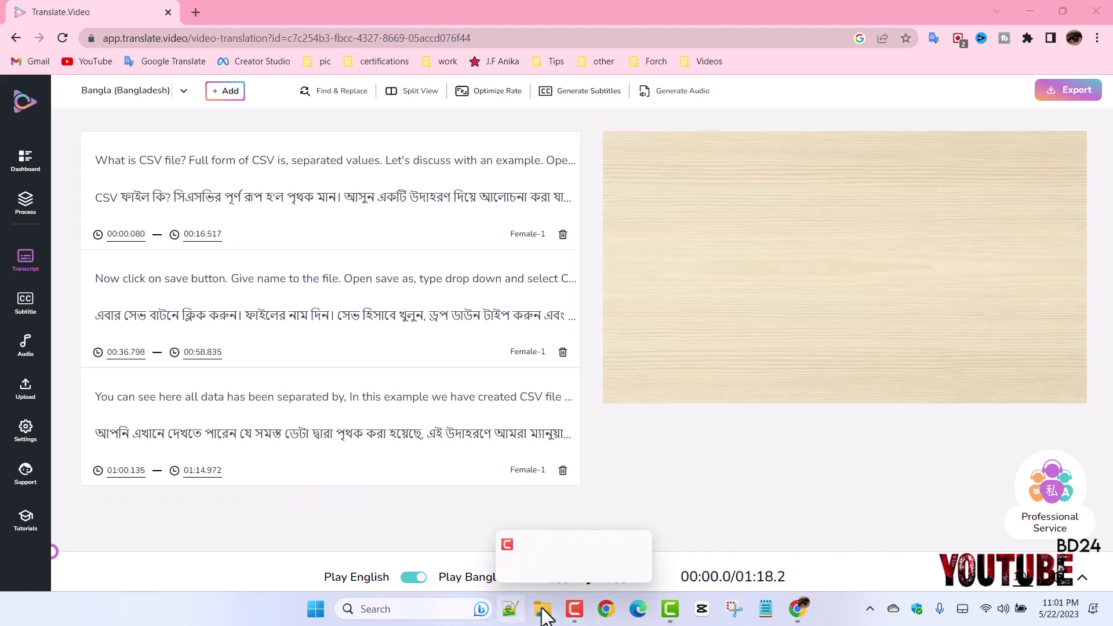
{"action": "mouse_move", "coordinate": [367, 141]}
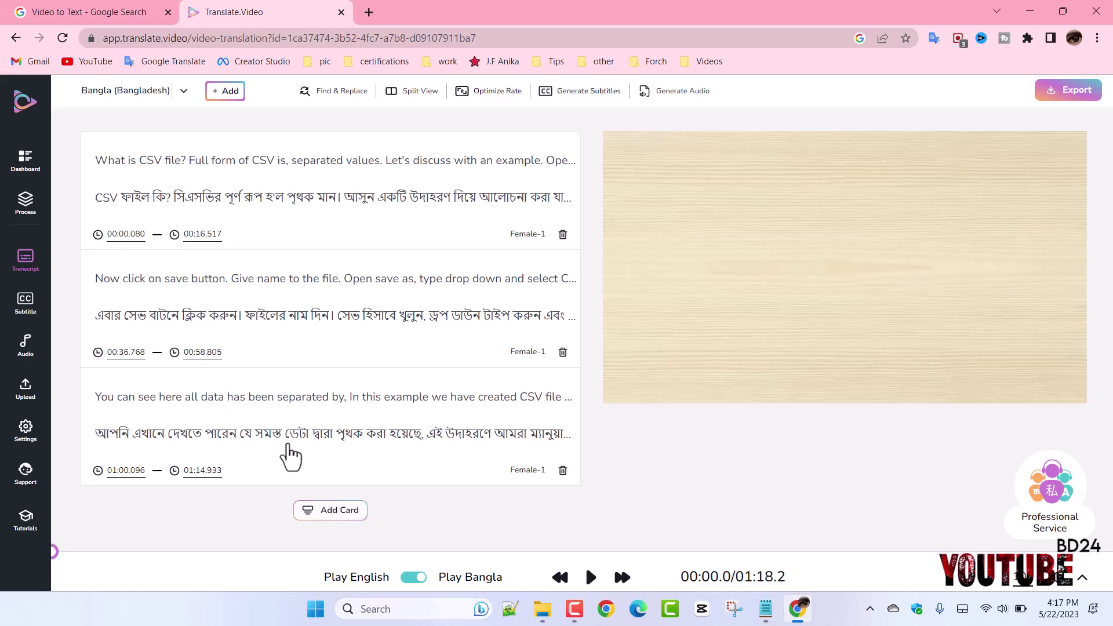
{"action": "scroll", "coordinate": [527, 194], "scroll_direction": "up", "scroll_amount": 2}
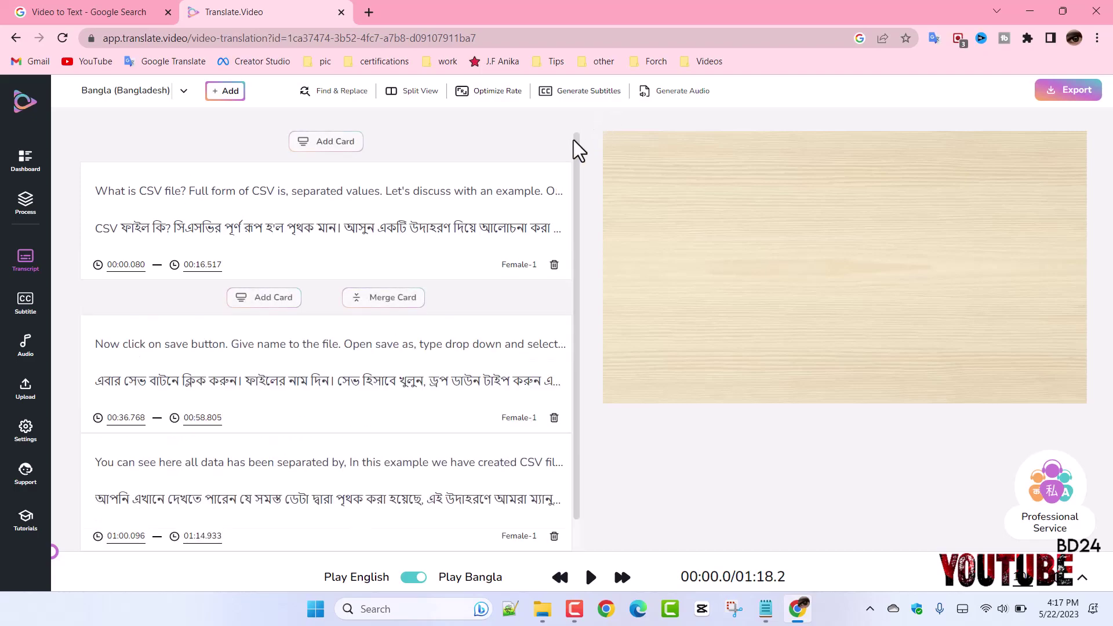